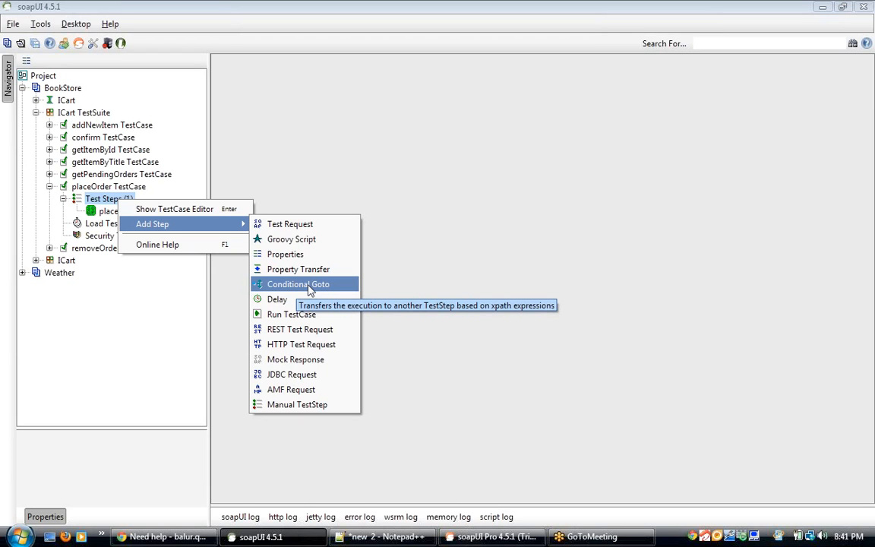
Step: Add a Conditional Goto step to the placeOrder TestCase's test steps
{"action": "left_click", "coordinate": [300, 285]}
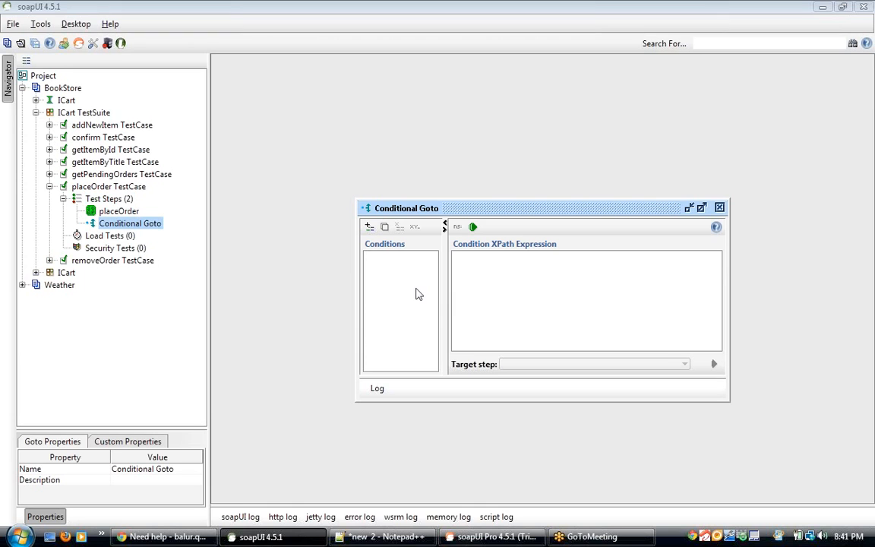
Step: Launch Microsoft Word by running winword from the Run dialog
{"action": "key", "text": "super+r"}
{"action": "type", "text": "win"}
{"action": "key", "text": "Down"}
{"action": "key", "text": "Return"}
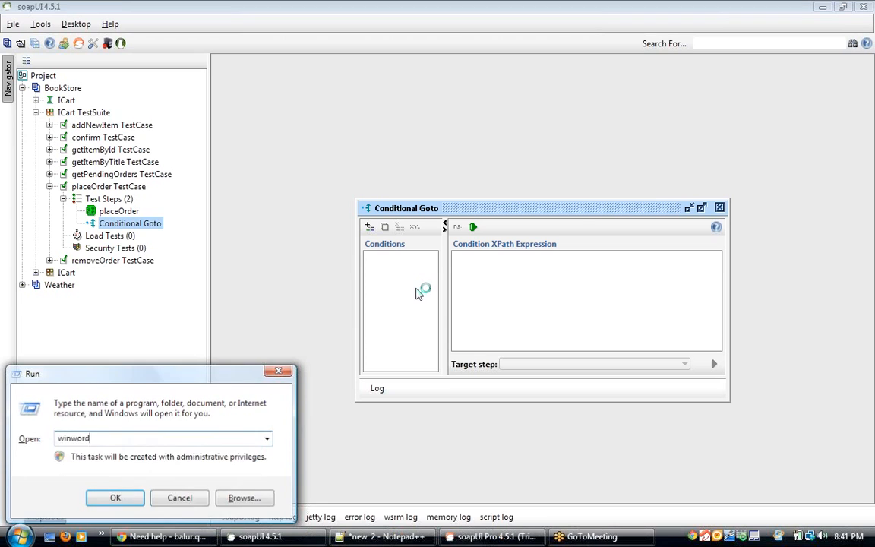
{"action": "key", "text": "Return"}
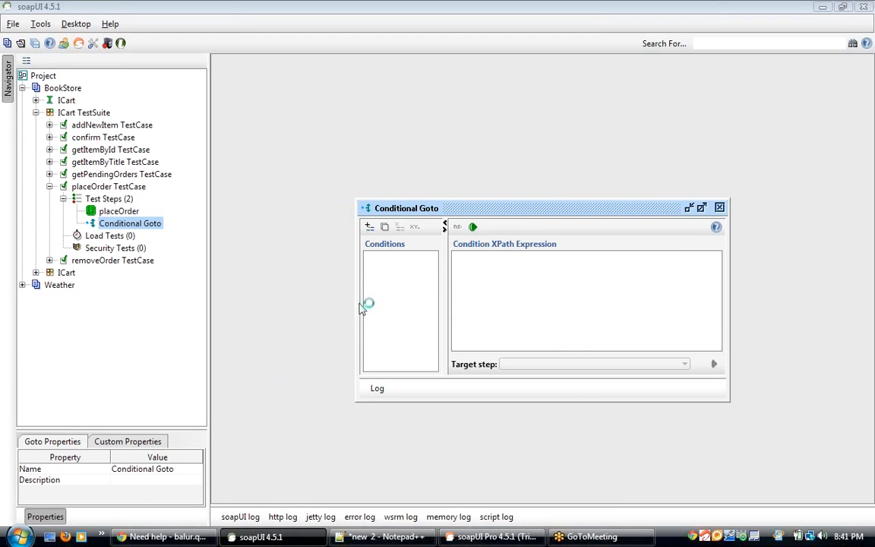
Step: Open the placeOrder request, replace the itemId placeholder ${id} with 1, and submit the request
{"action": "left_click", "coordinate": [121, 213]}
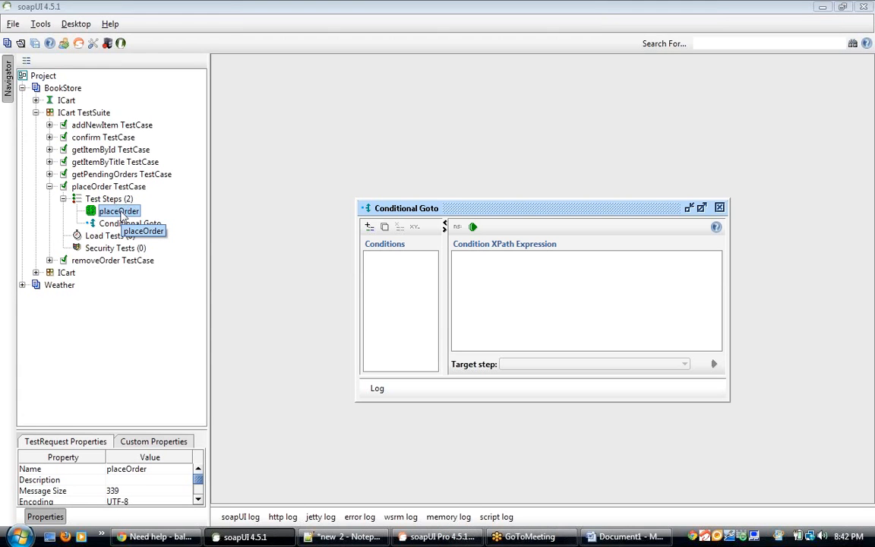
{"action": "double_click", "coordinate": [120, 213]}
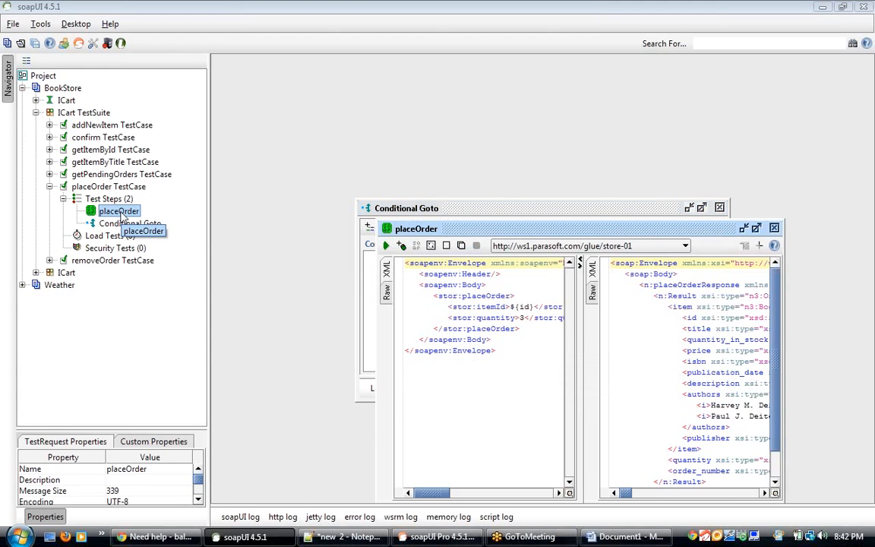
{"action": "double_click", "coordinate": [475, 226]}
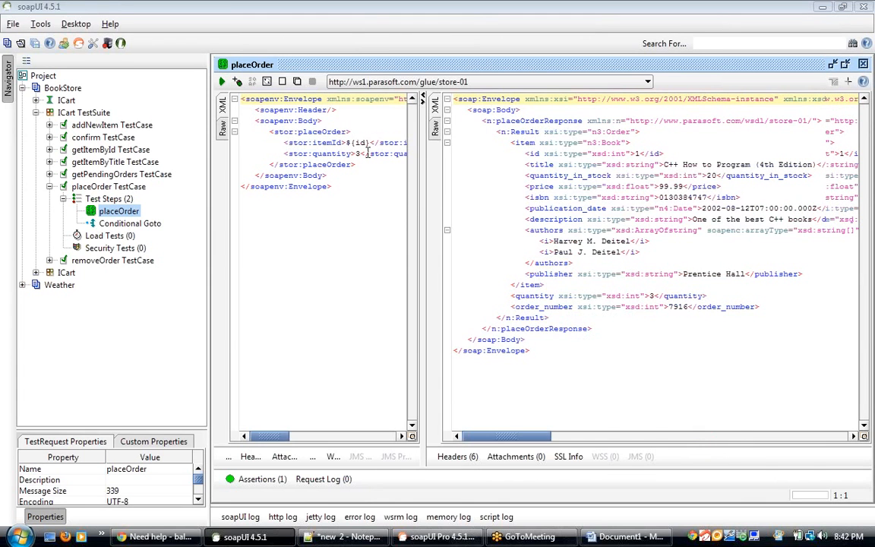
{"action": "left_click", "coordinate": [369, 145]}
{"action": "key", "text": "BackSpace"}
{"action": "key", "text": "BackSpace"}
{"action": "key", "text": "BackSpace"}
{"action": "key", "text": "BackSpace"}
{"action": "key", "text": "BackSpace"}
{"action": "type", "text": "1"}
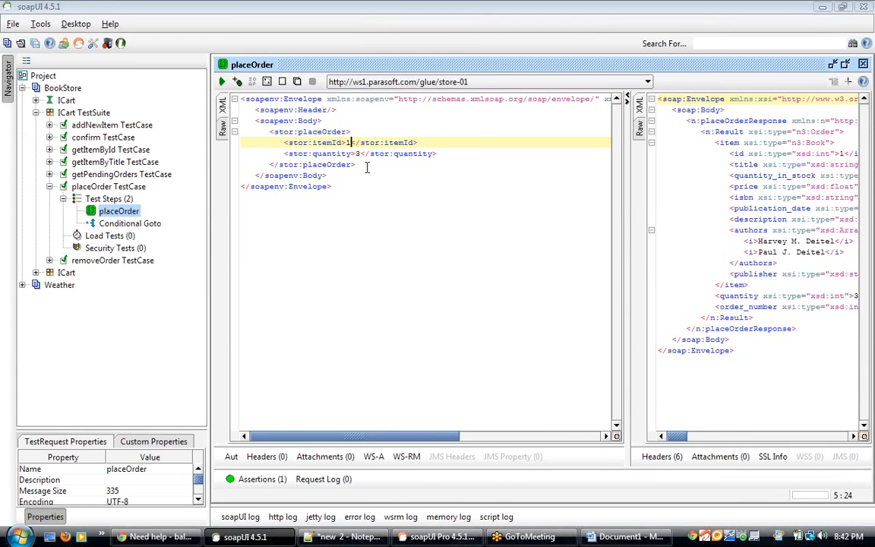
{"action": "left_click", "coordinate": [221, 82]}
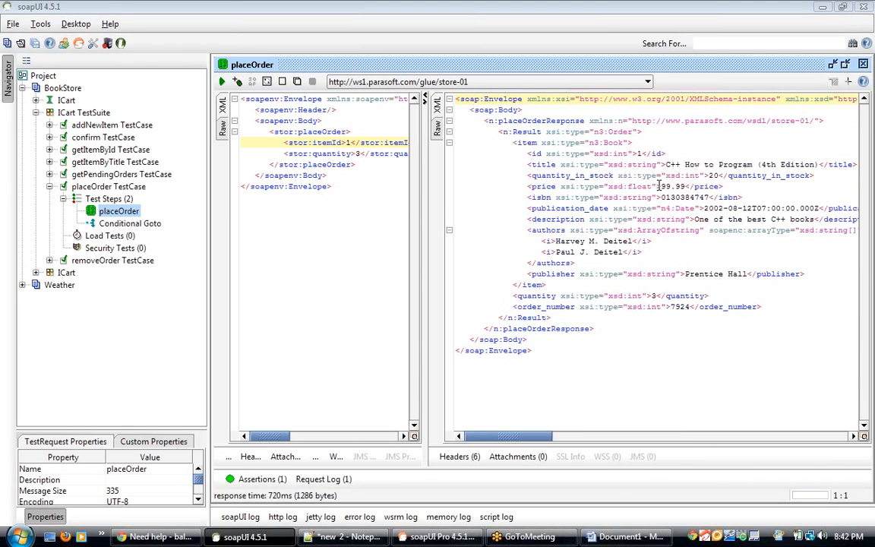
Step: Change the placeOrder itemId to 15 and resubmit the request
{"action": "left_click", "coordinate": [640, 153]}
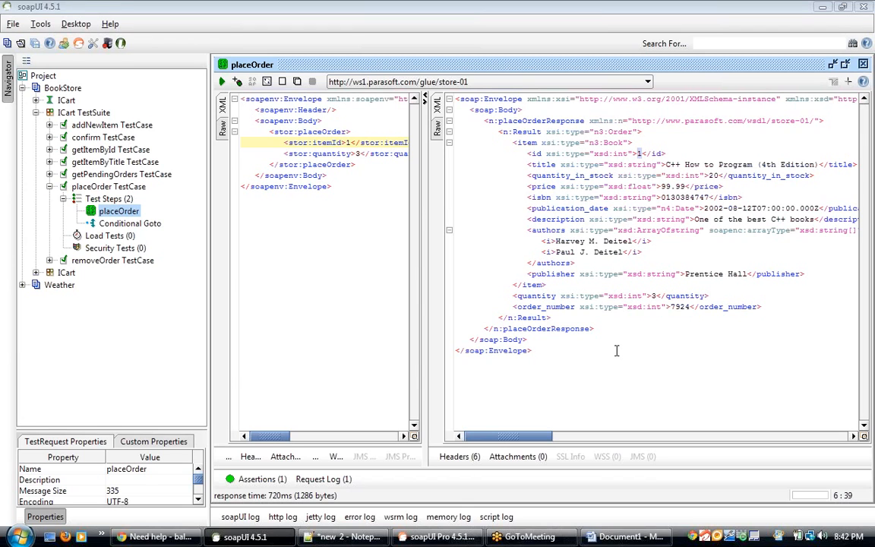
{"action": "left_click", "coordinate": [350, 143]}
{"action": "type", "text": "5"}
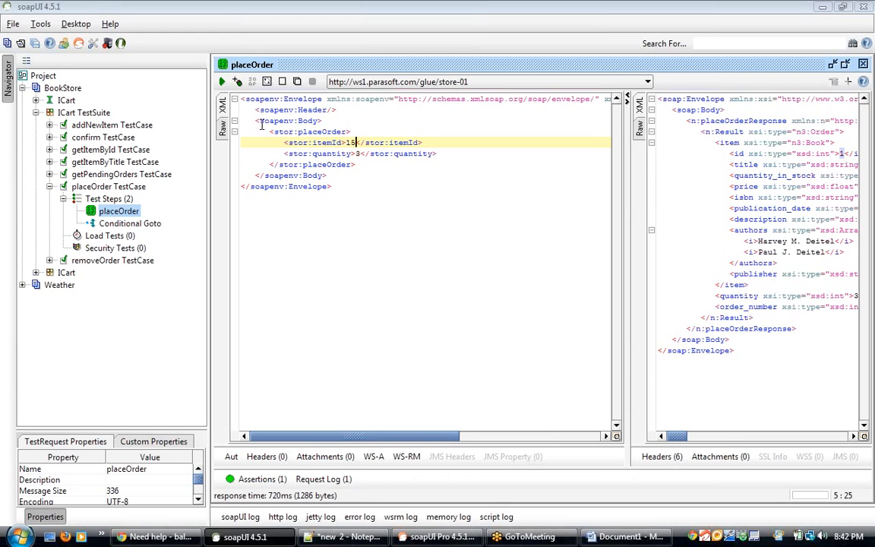
{"action": "left_click", "coordinate": [223, 82]}
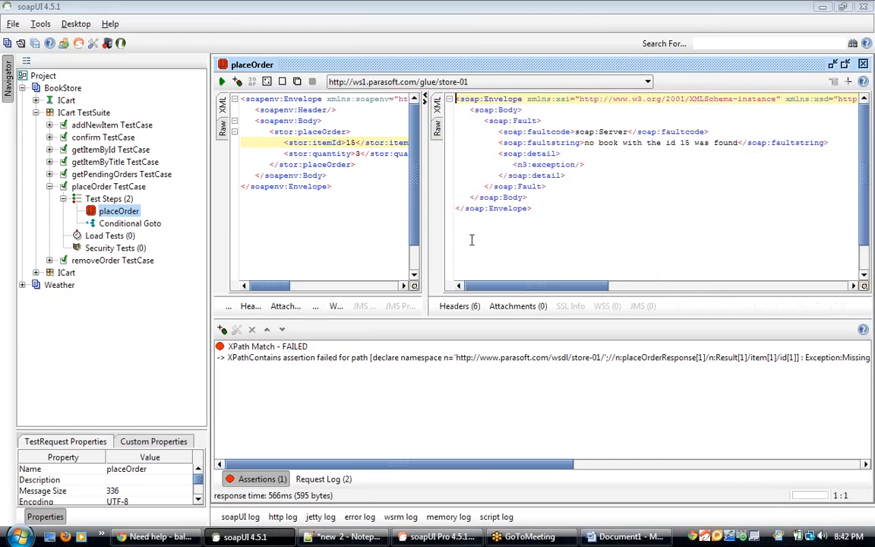
{"action": "left_click", "coordinate": [626, 143]}
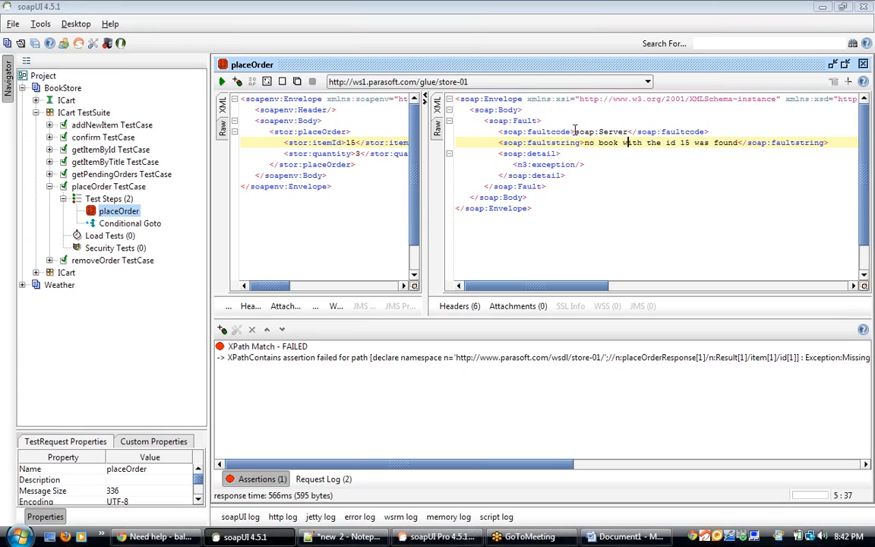
Step: Open the Conditional Goto editor and add a new condition with the default name Condition 1
{"action": "left_click", "coordinate": [140, 226]}
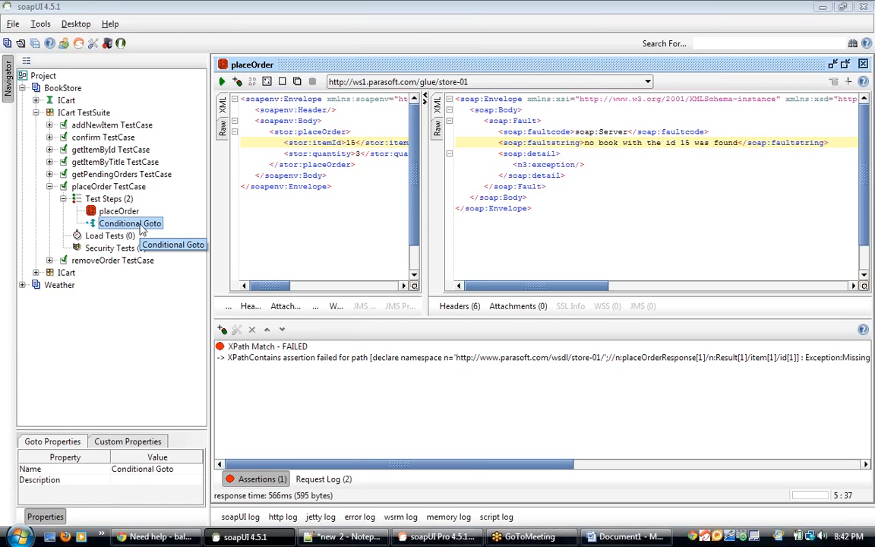
{"action": "double_click", "coordinate": [140, 227]}
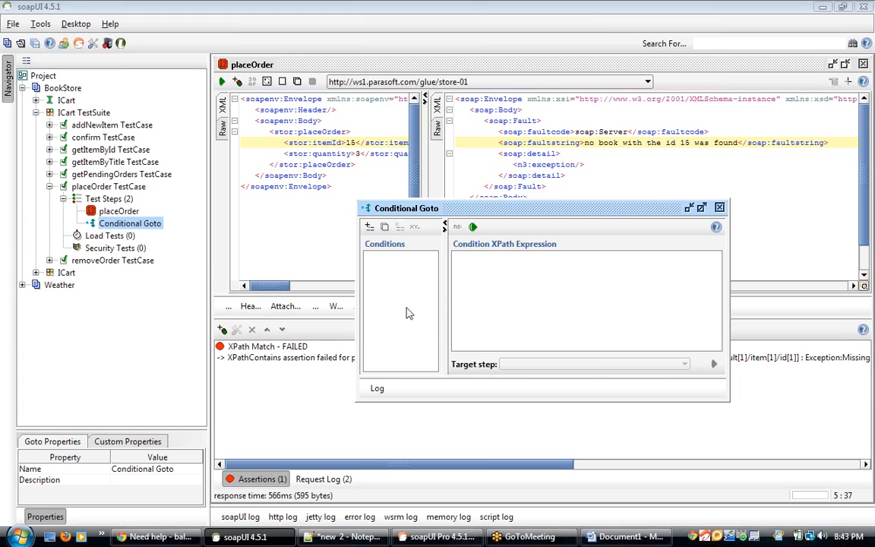
{"action": "double_click", "coordinate": [510, 213]}
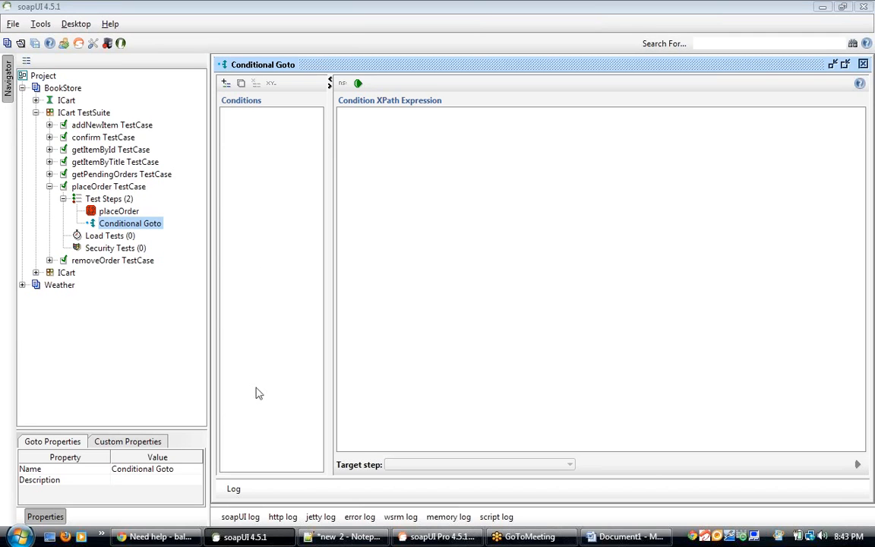
{"action": "left_click", "coordinate": [225, 84]}
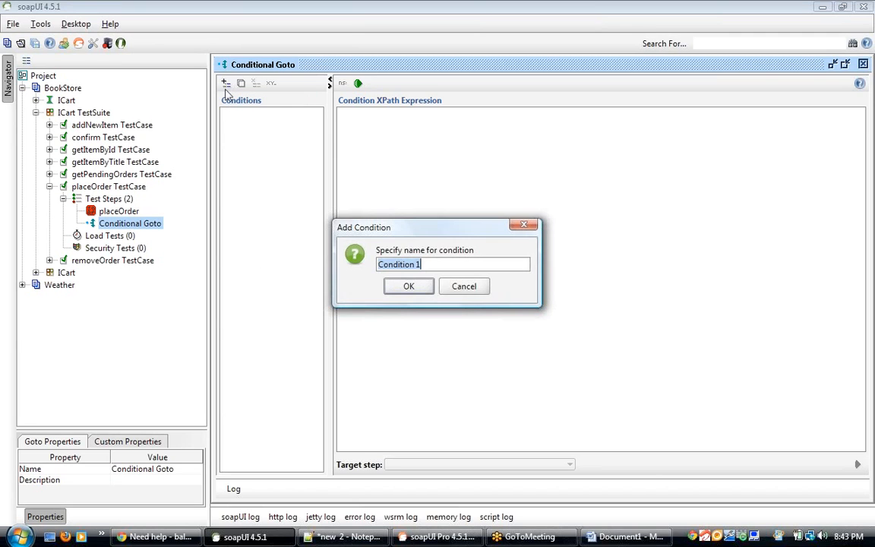
{"action": "left_click", "coordinate": [409, 288]}
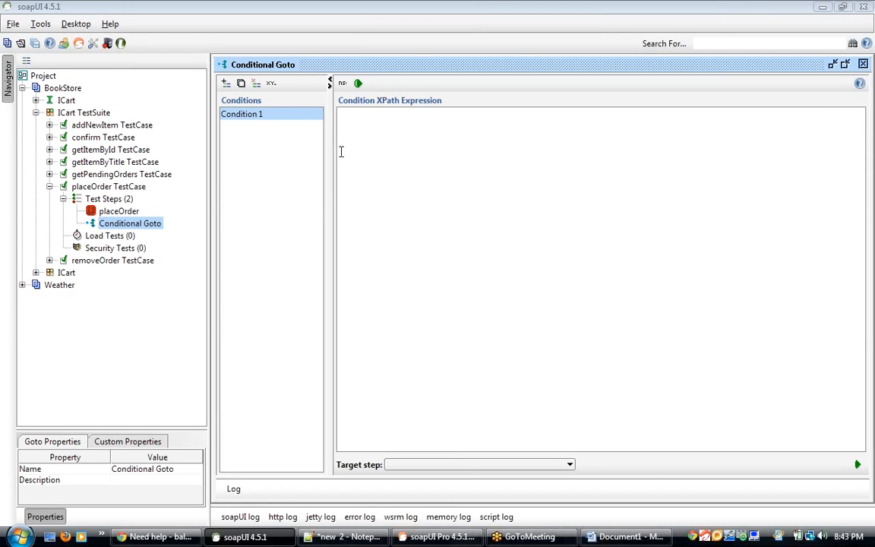
Step: Set the placeOrder itemId back to 1 and resubmit the request
{"action": "double_click", "coordinate": [129, 212]}
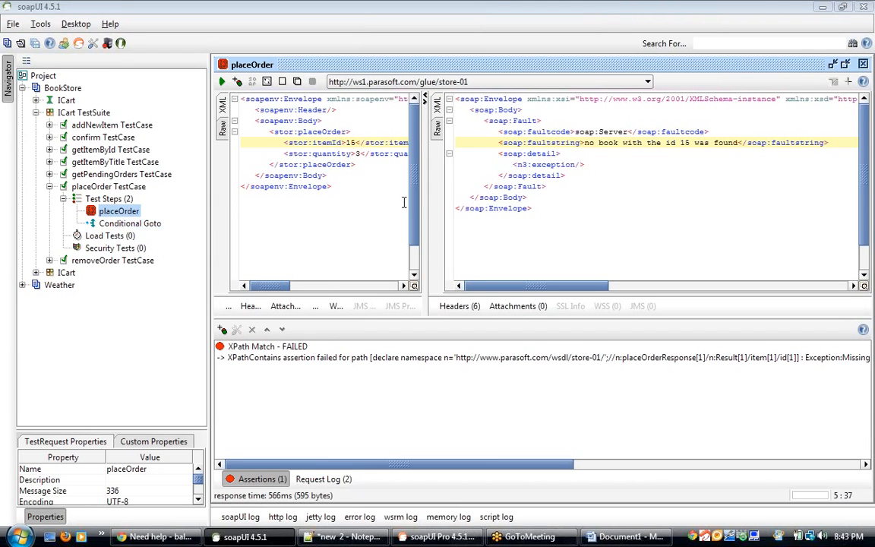
{"action": "left_click", "coordinate": [352, 143]}
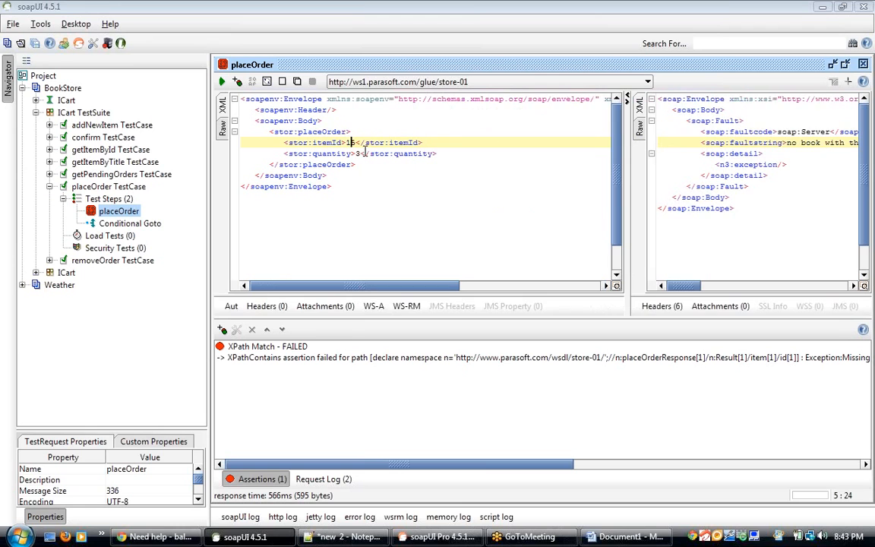
{"action": "key", "text": "Delete"}
{"action": "left_click", "coordinate": [222, 82]}
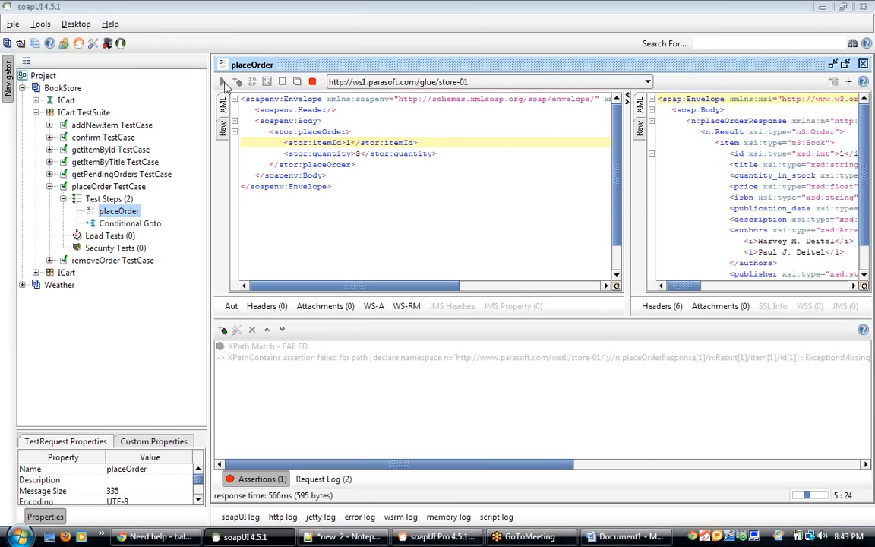
{"action": "left_click", "coordinate": [399, 212]}
{"action": "left_click", "coordinate": [703, 293]}
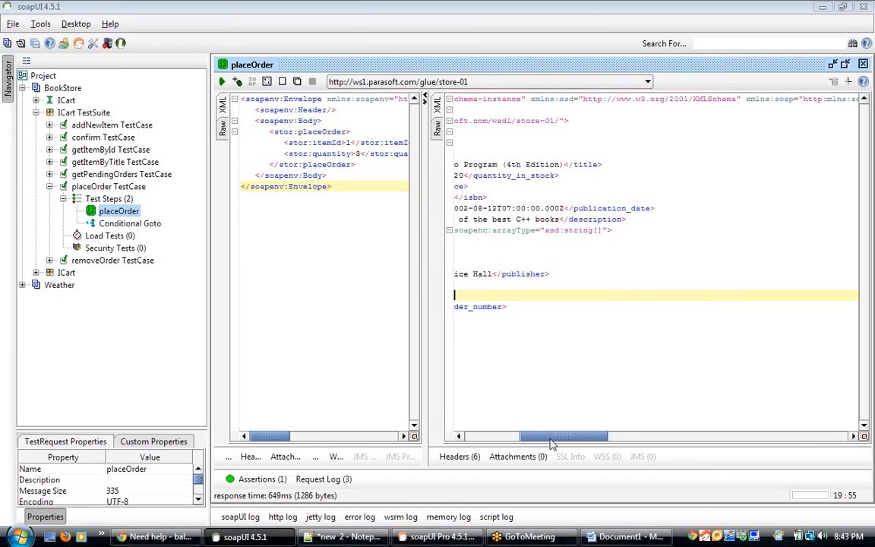
{"action": "left_click_drag", "start_coordinate": [552, 444], "coordinate": [497, 444]}
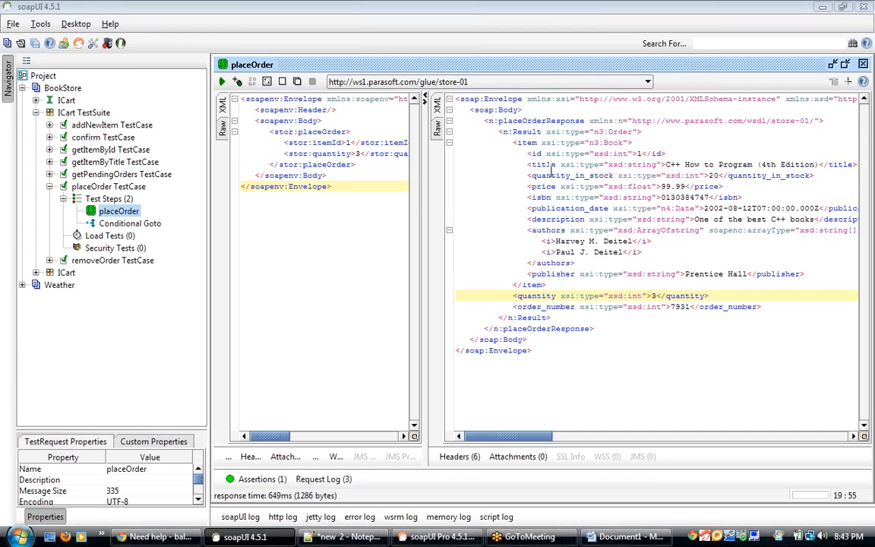
{"action": "left_click", "coordinate": [638, 154]}
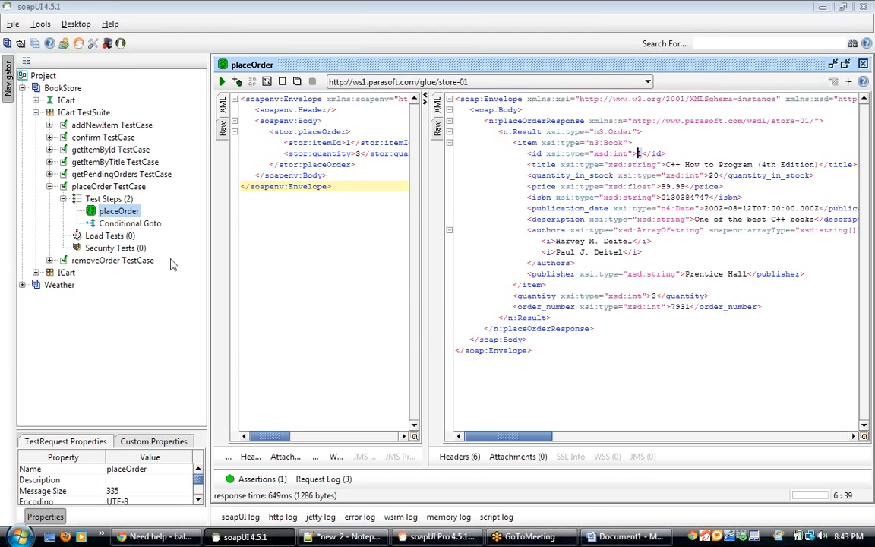
Step: Insert a new test request step named removeOrder after Conditional Goto, choosing its operation and accepting the request options
{"action": "left_click", "coordinate": [137, 223]}
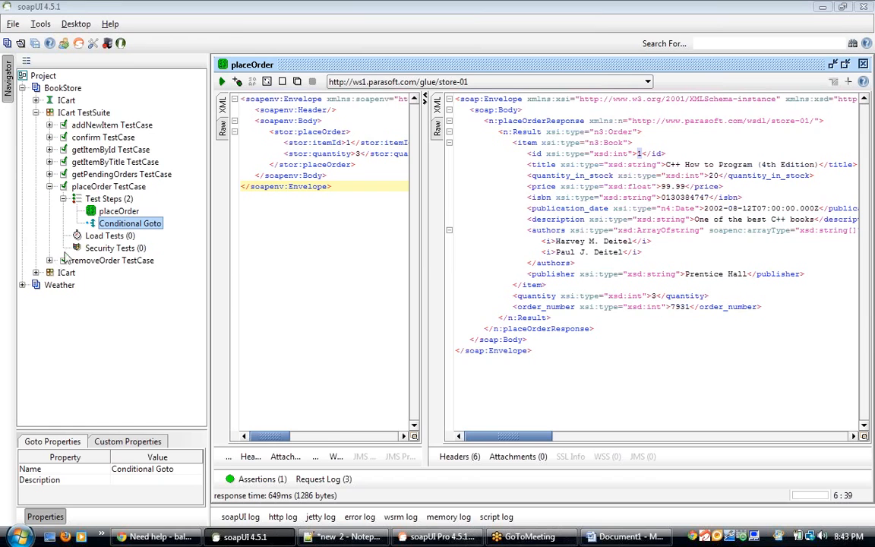
{"action": "right_click", "coordinate": [131, 228]}
{"action": "mouse_move", "coordinate": [199, 241]}
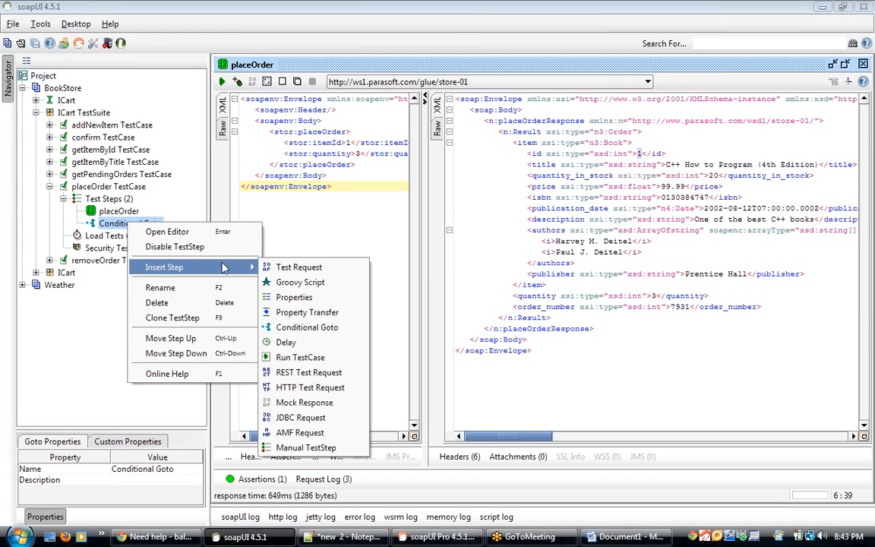
{"action": "left_click", "coordinate": [316, 271]}
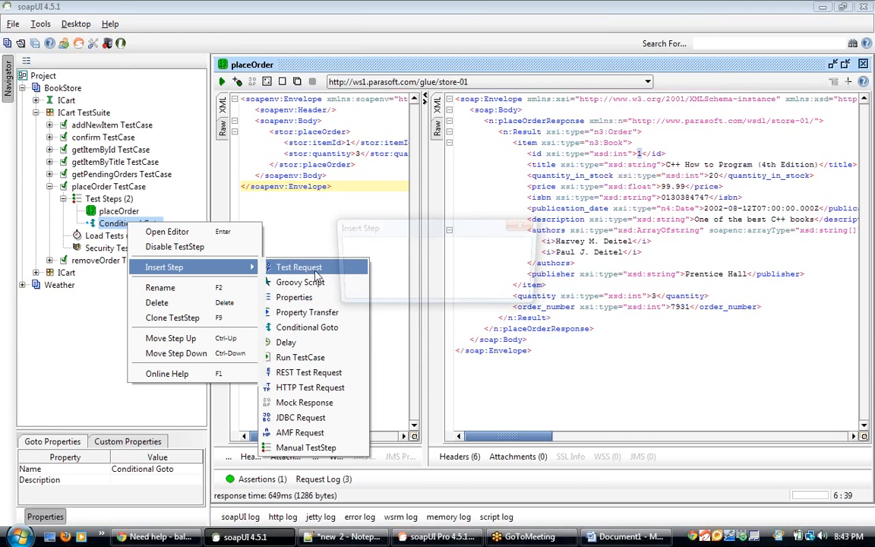
{"action": "type", "text": "remove"}
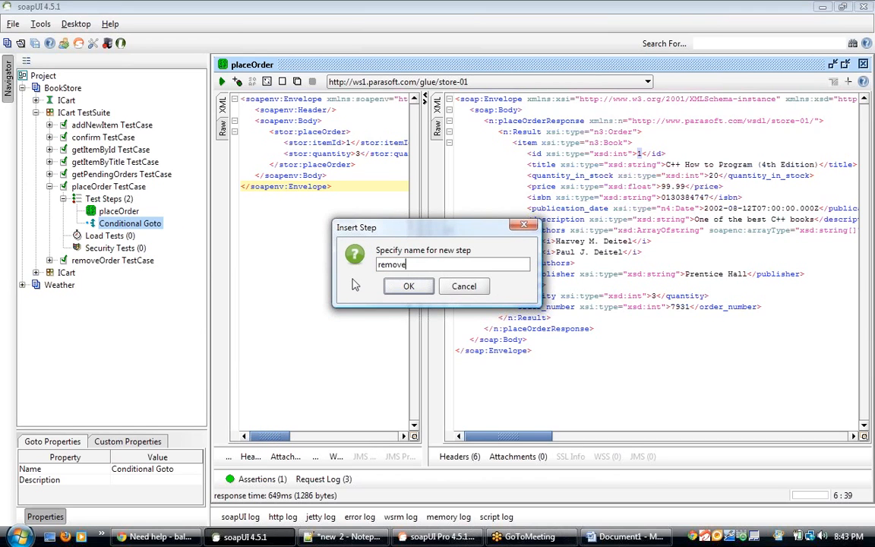
{"action": "type", "text": "Order"}
{"action": "left_click", "coordinate": [423, 288]}
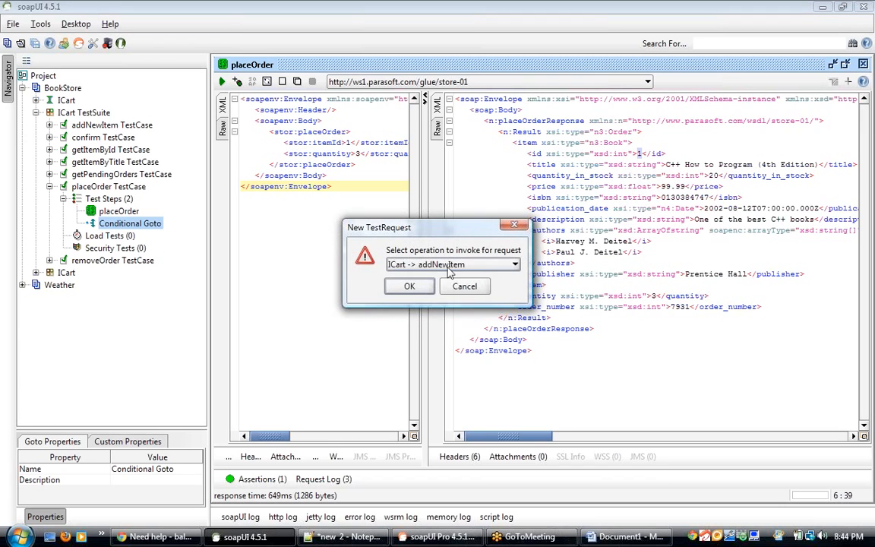
{"action": "left_click", "coordinate": [456, 265]}
{"action": "left_click", "coordinate": [448, 350]}
{"action": "left_click", "coordinate": [417, 291]}
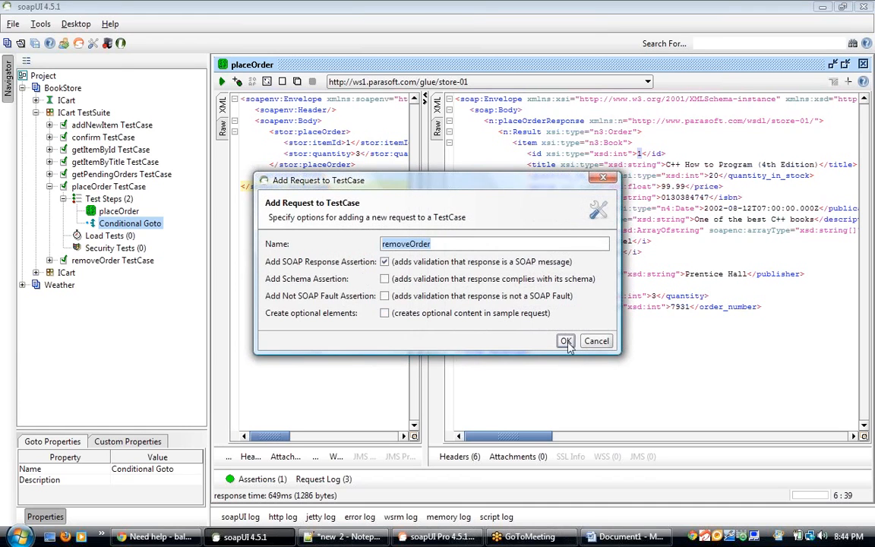
{"action": "left_click", "coordinate": [566, 342]}
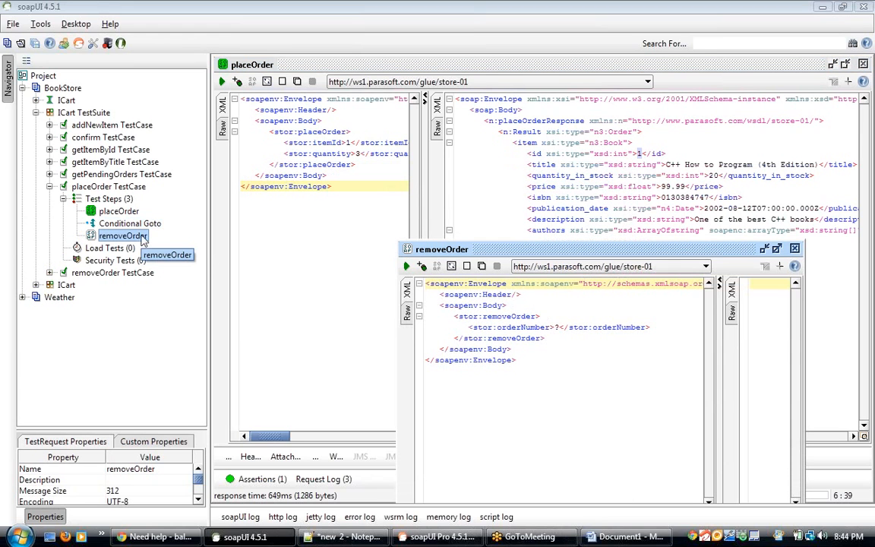
Step: Clear the placeholder value inside the removeOrder request's orderNumber element
{"action": "left_click", "coordinate": [558, 326]}
{"action": "key", "text": "BackSpace"}
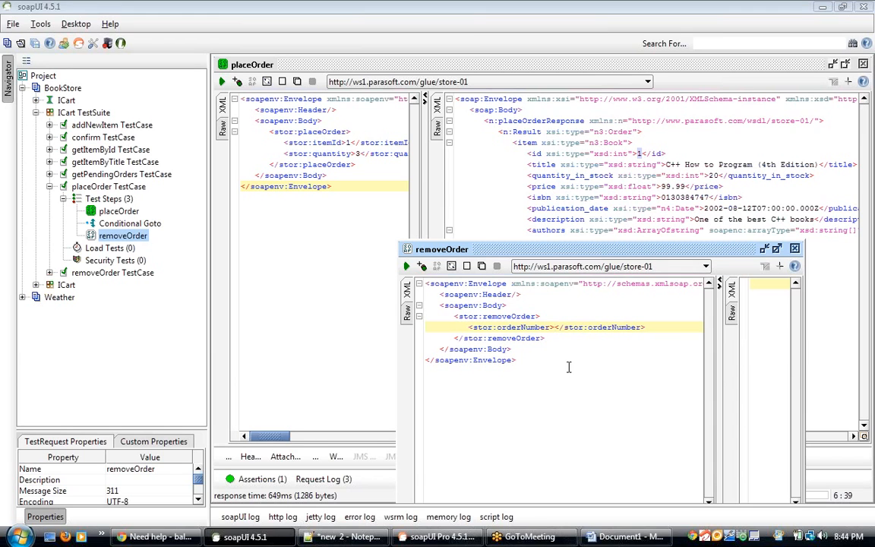
{"action": "left_click_drag", "start_coordinate": [633, 251], "coordinate": [538, 204]}
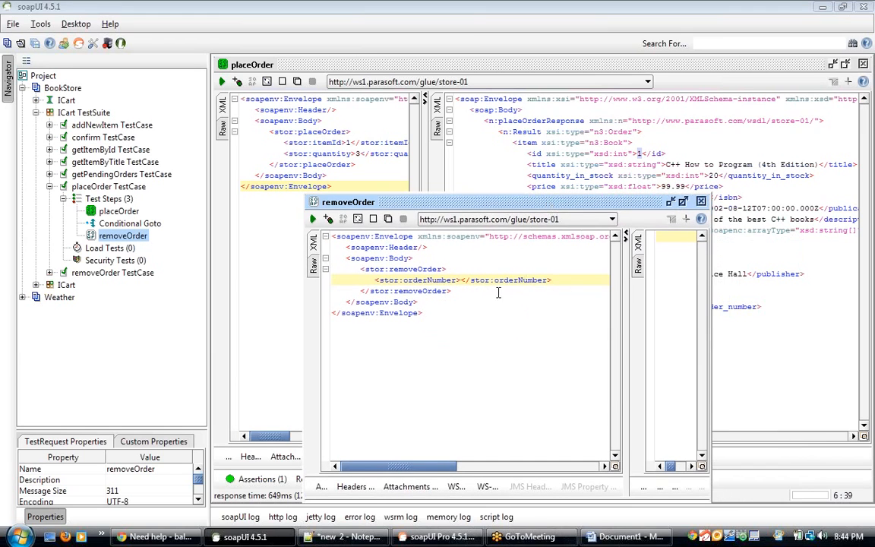
Step: Examine the order_number value in the placeOrder response and the empty removeOrder request
{"action": "left_click", "coordinate": [640, 154]}
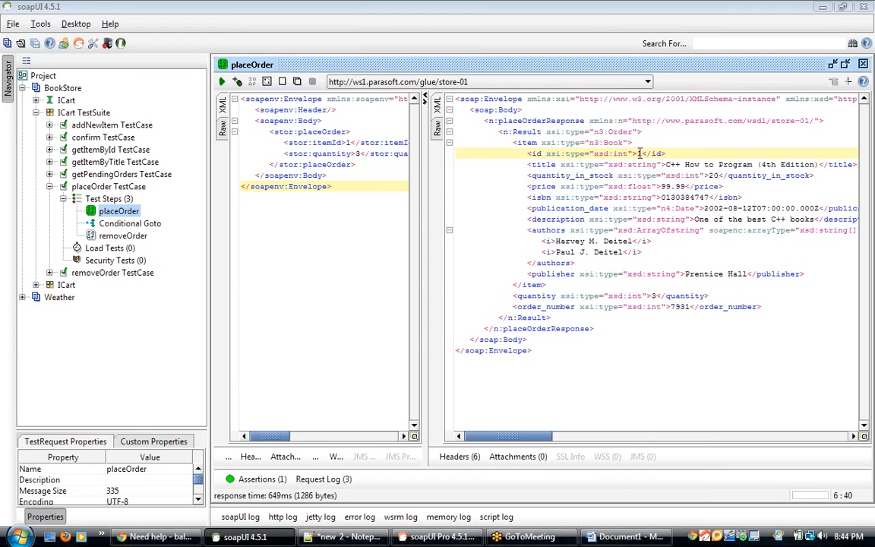
{"action": "left_click_drag", "start_coordinate": [641, 153], "coordinate": [527, 208]}
{"action": "left_click", "coordinate": [528, 207]}
{"action": "double_click", "coordinate": [678, 307]}
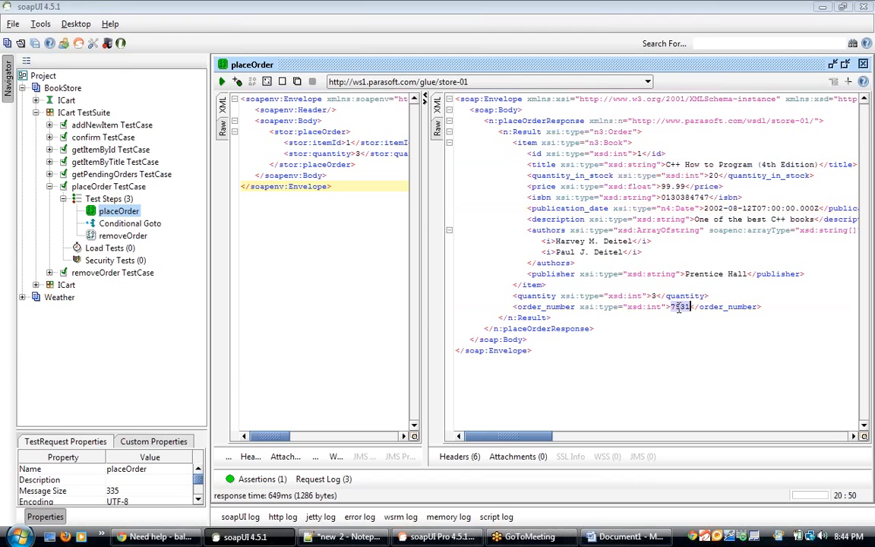
{"action": "double_click", "coordinate": [137, 235]}
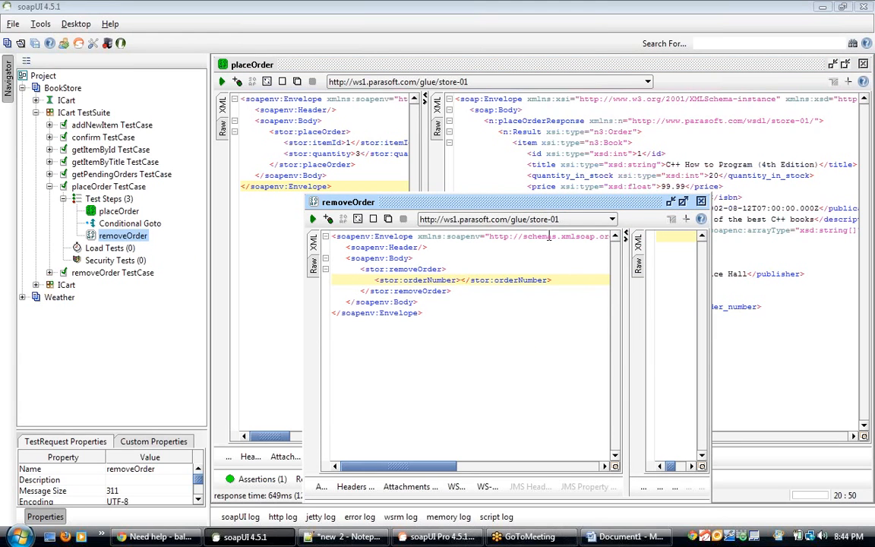
{"action": "left_click", "coordinate": [700, 201]}
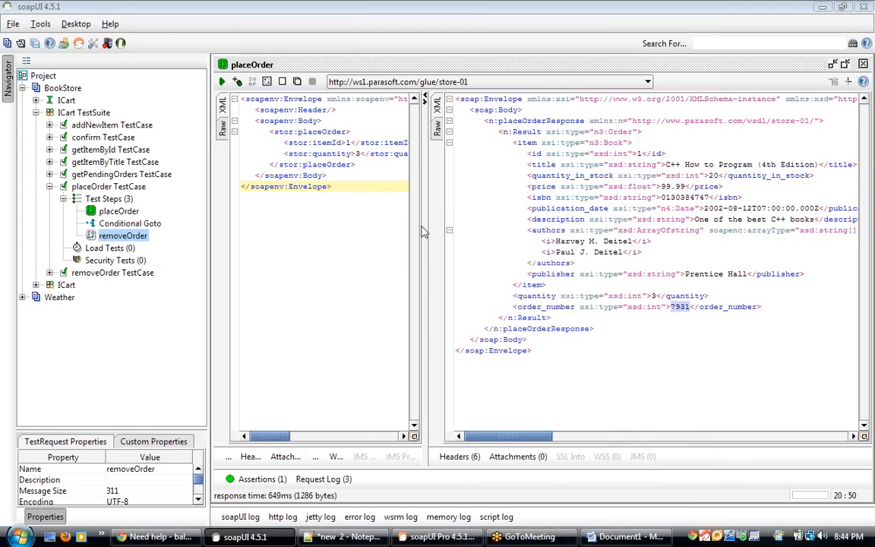
{"action": "left_click", "coordinate": [158, 226]}
{"action": "right_click", "coordinate": [158, 226]}
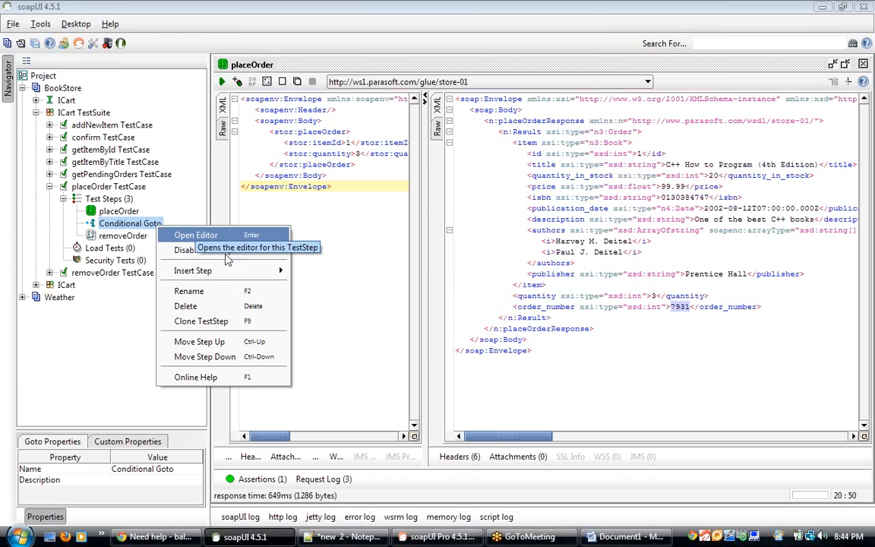
{"action": "left_click", "coordinate": [371, 230]}
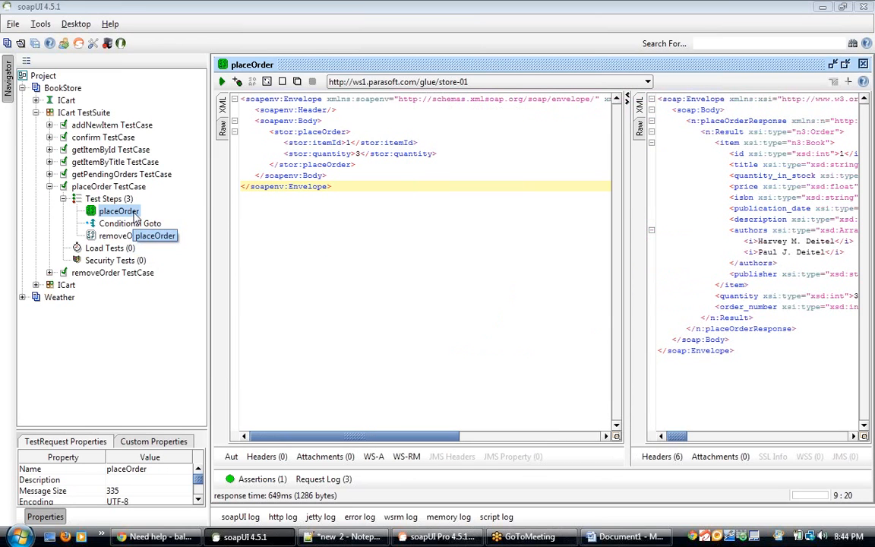
Step: Insert a Property Transfer step after placeOrder, keeping the default name Property Transfer
{"action": "right_click", "coordinate": [137, 217]}
{"action": "mouse_move", "coordinate": [227, 258]}
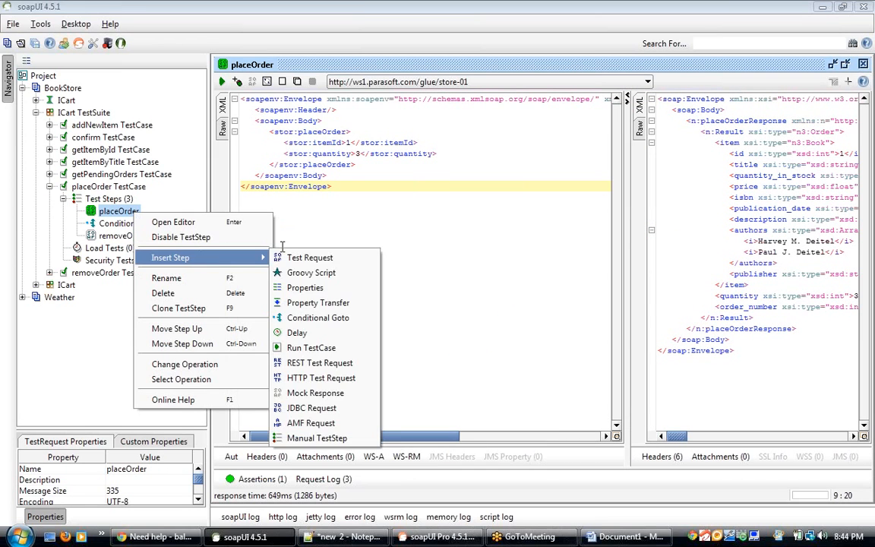
{"action": "left_click", "coordinate": [323, 302]}
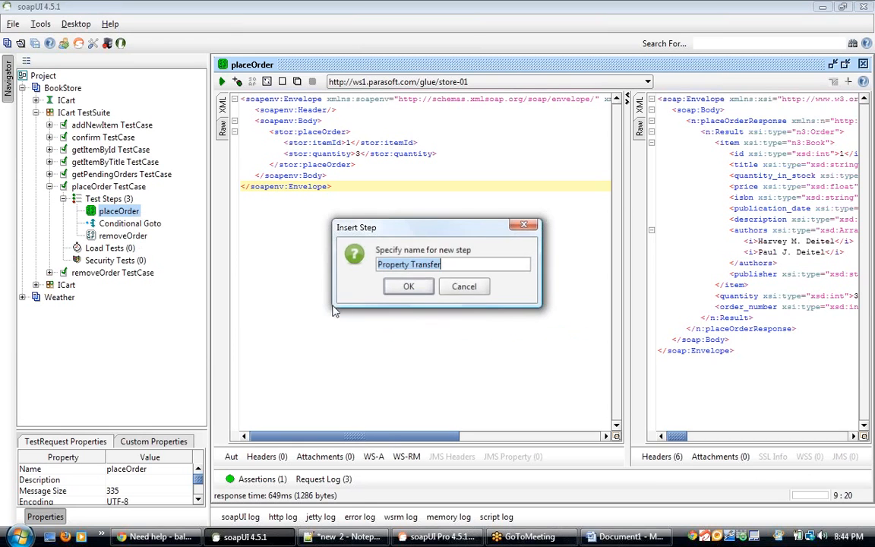
{"action": "left_click", "coordinate": [407, 286]}
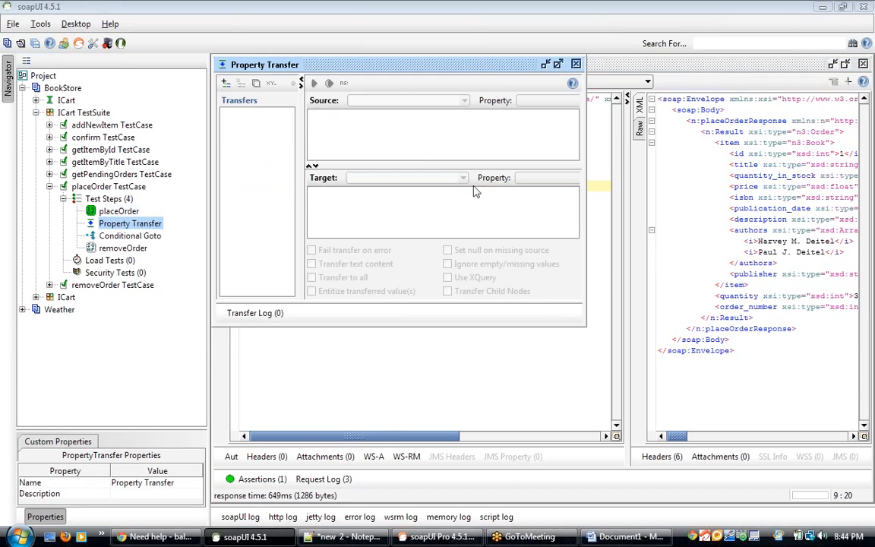
Step: Add a value transfer named ordNo and set its source property to the placeOrder Response
{"action": "left_click", "coordinate": [226, 83]}
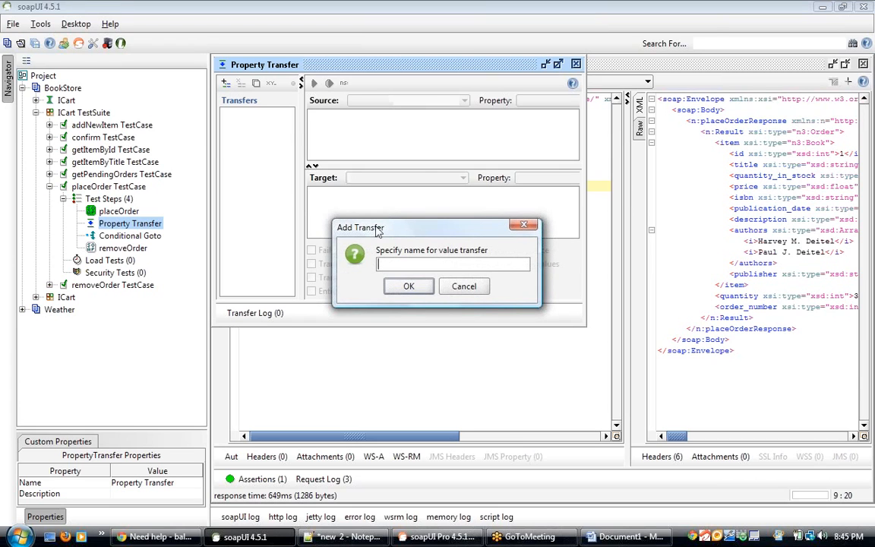
{"action": "type", "text": "ordNo"}
{"action": "left_click", "coordinate": [411, 285]}
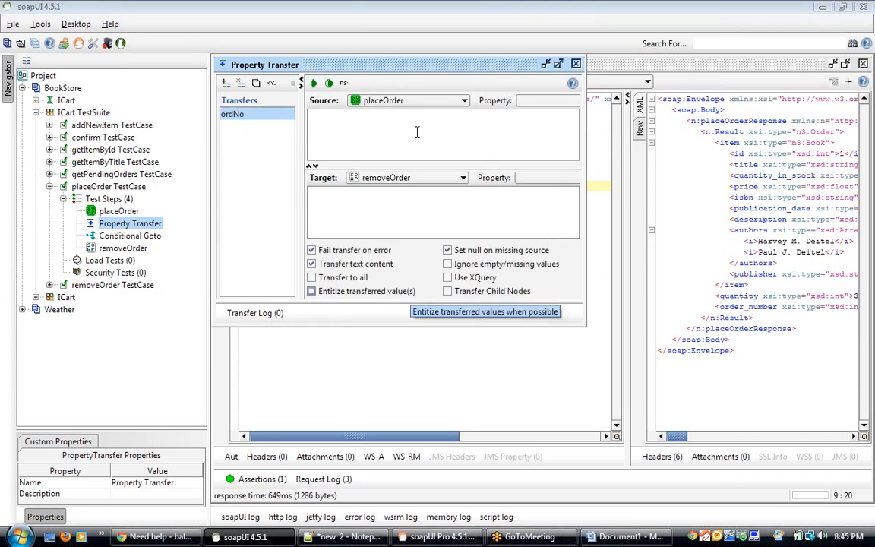
{"action": "left_click", "coordinate": [557, 66]}
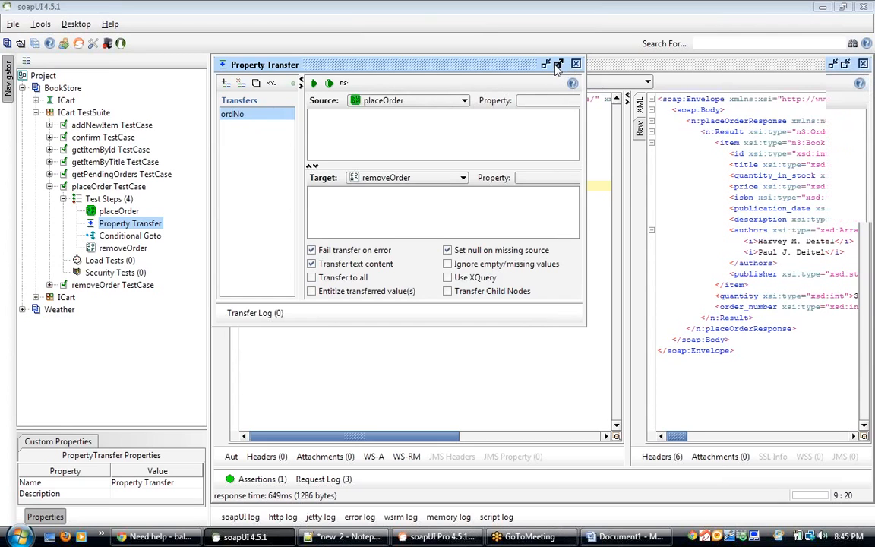
{"action": "left_click", "coordinate": [585, 104]}
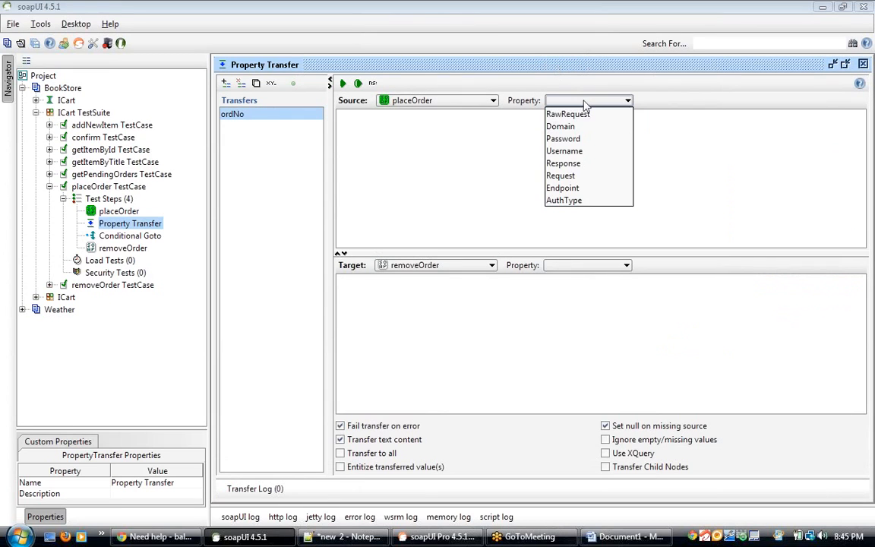
{"action": "left_click", "coordinate": [577, 164]}
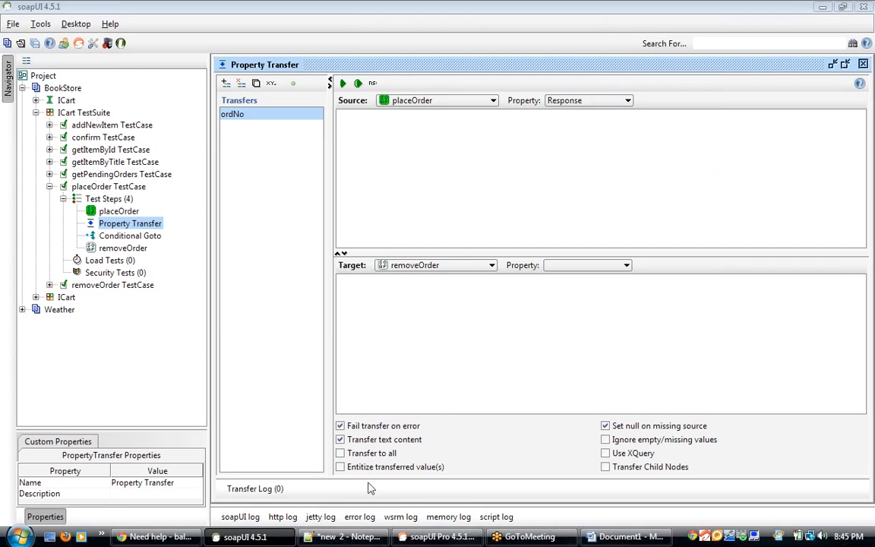
Step: Review the earlier namespace declaration and XPath saved in Notepad++
{"action": "left_click", "coordinate": [348, 540]}
{"action": "key", "text": "ctrl+a"}
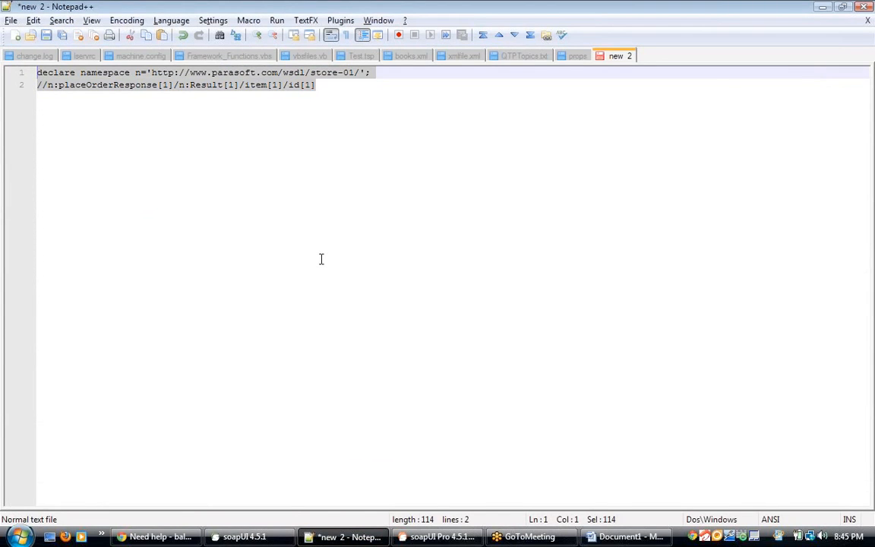
{"action": "key", "text": "alt+Tab"}
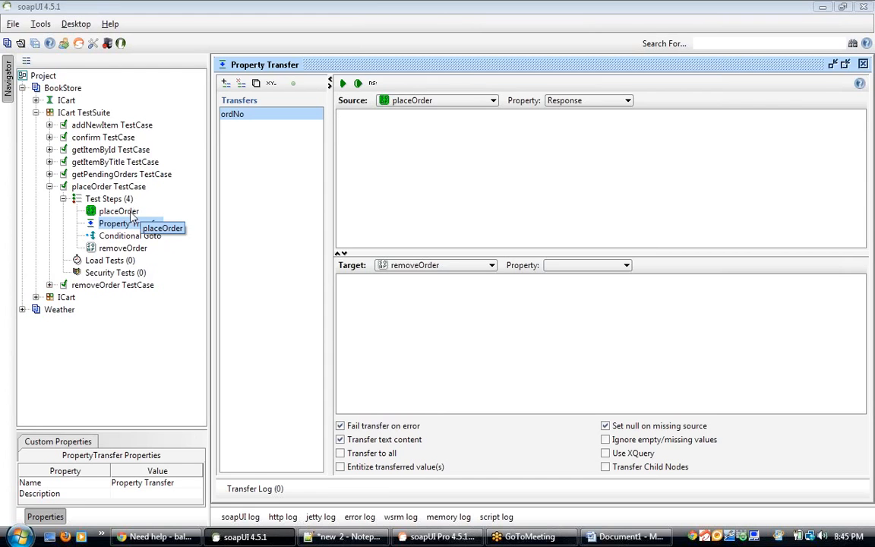
Step: Copy the full placeOrder response XML and paste it into a new Notepad++ tab
{"action": "double_click", "coordinate": [122, 211]}
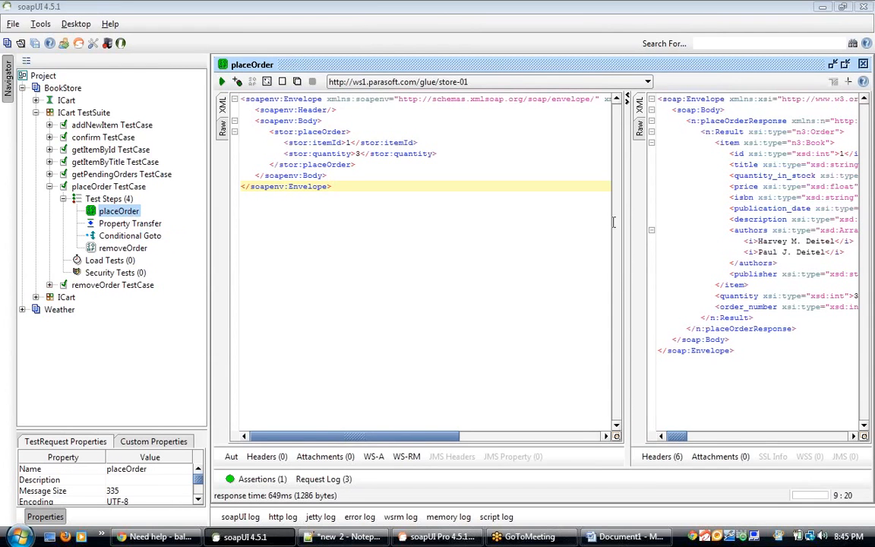
{"action": "left_click", "coordinate": [727, 219]}
{"action": "key", "text": "ctrl+a"}
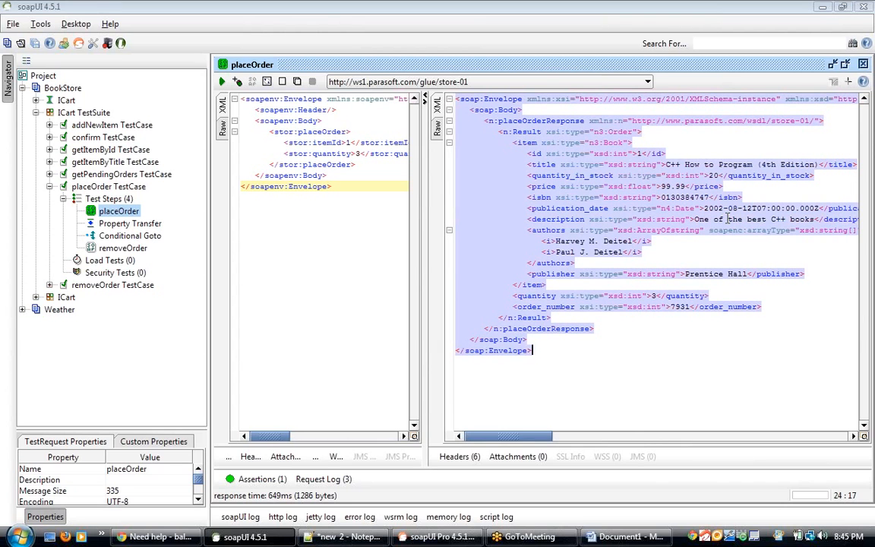
{"action": "key", "text": "alt+Tab"}
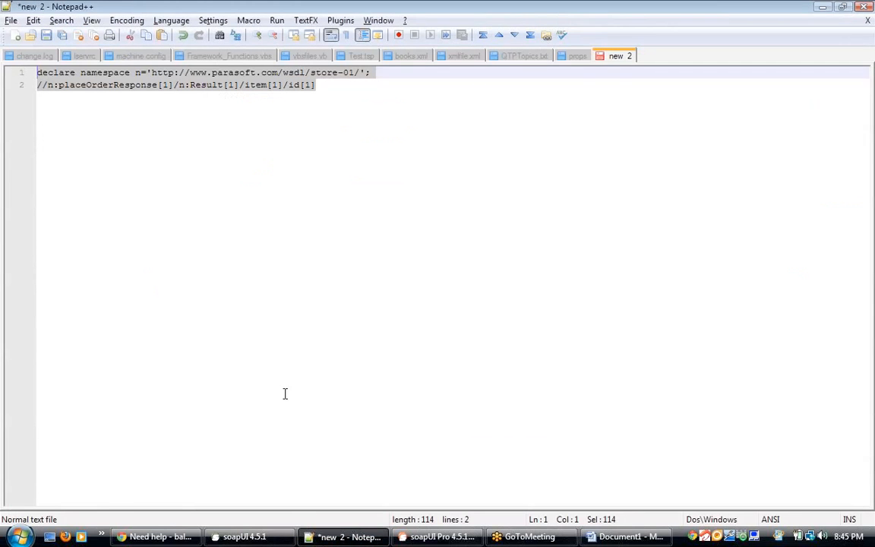
{"action": "key", "text": "ctrl+n"}
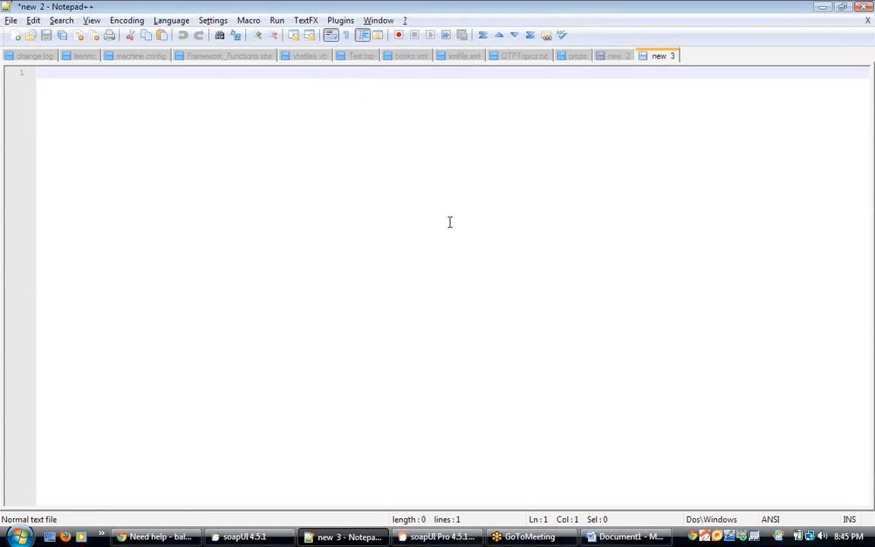
{"action": "key", "text": "ctrl+v"}
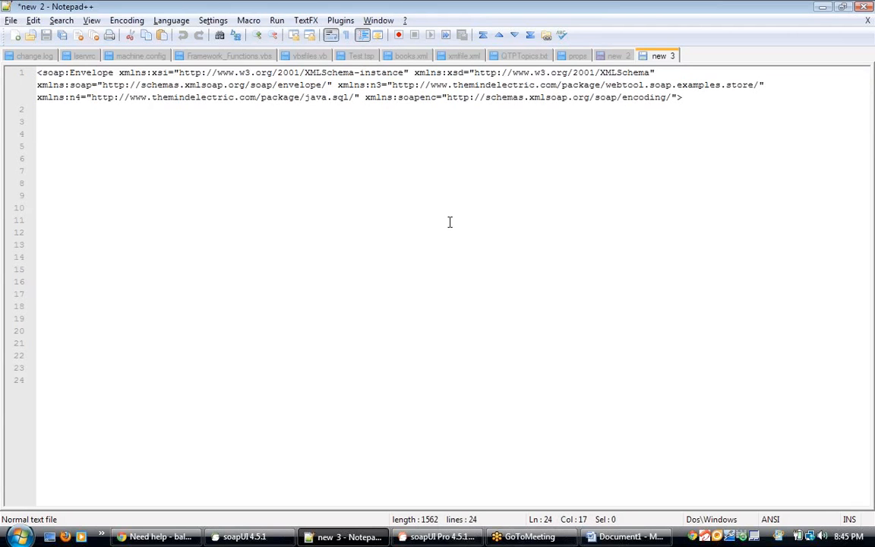
Step: Add blank lines after the pasted response and set the document language to XML
{"action": "key", "text": "Return"}
{"action": "key", "text": "Return"}
{"action": "key", "text": "alt+l"}
{"action": "key", "text": "x"}
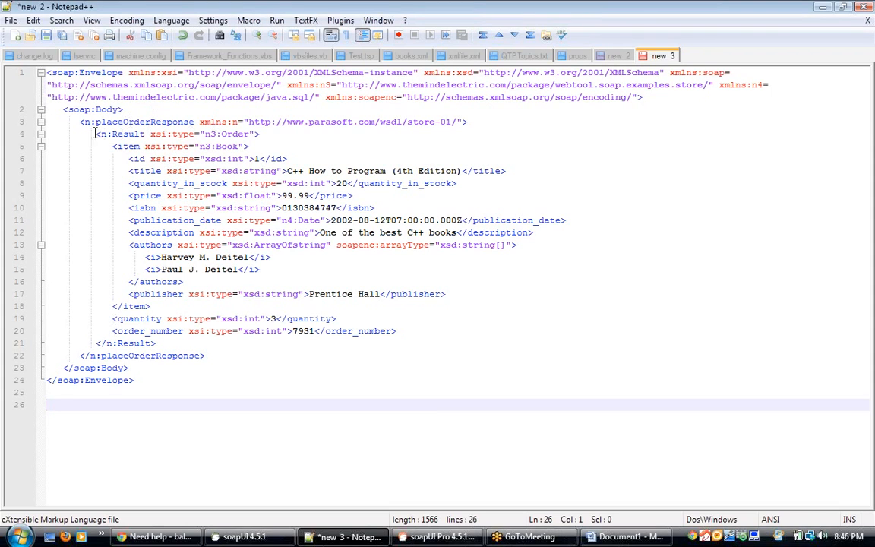
Step: Write a declare namespace line below the response, pasting the n namespace URI from placeOrderResponse
{"action": "double_click", "coordinate": [160, 329]}
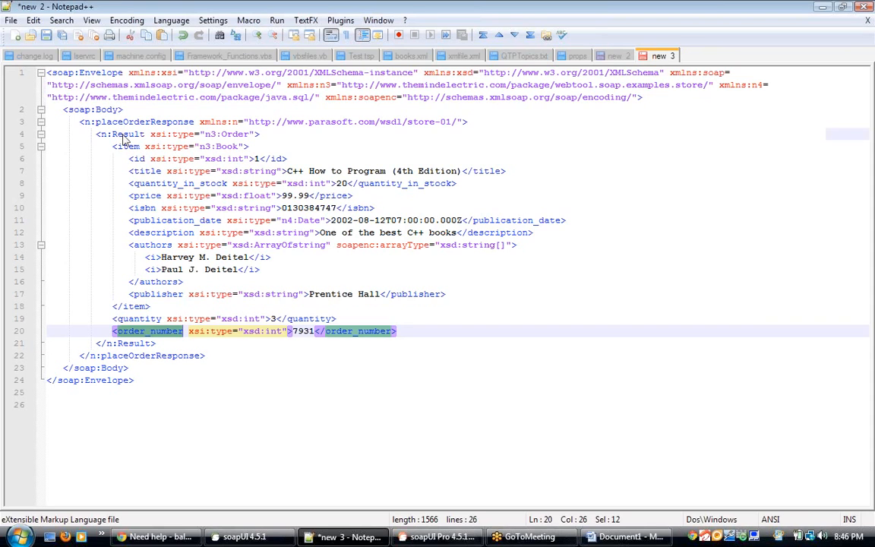
{"action": "double_click", "coordinate": [123, 134]}
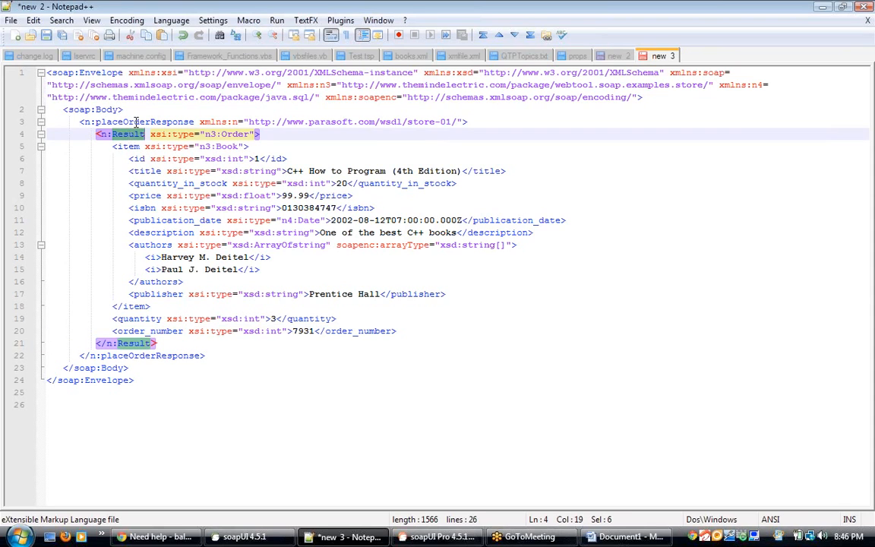
{"action": "double_click", "coordinate": [136, 122]}
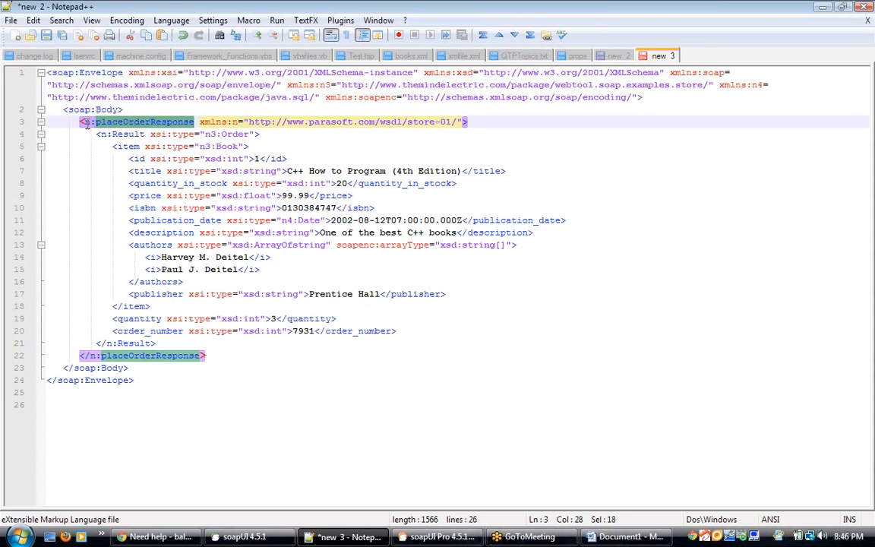
{"action": "left_click_drag", "start_coordinate": [85, 123], "coordinate": [95, 123]}
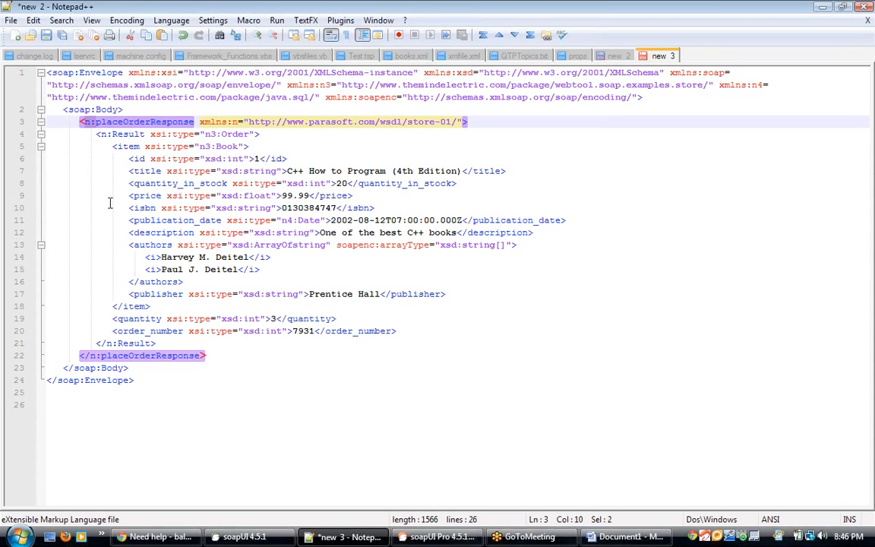
{"action": "left_click_drag", "start_coordinate": [231, 122], "coordinate": [460, 119]}
{"action": "key", "text": "ctrl+c"}
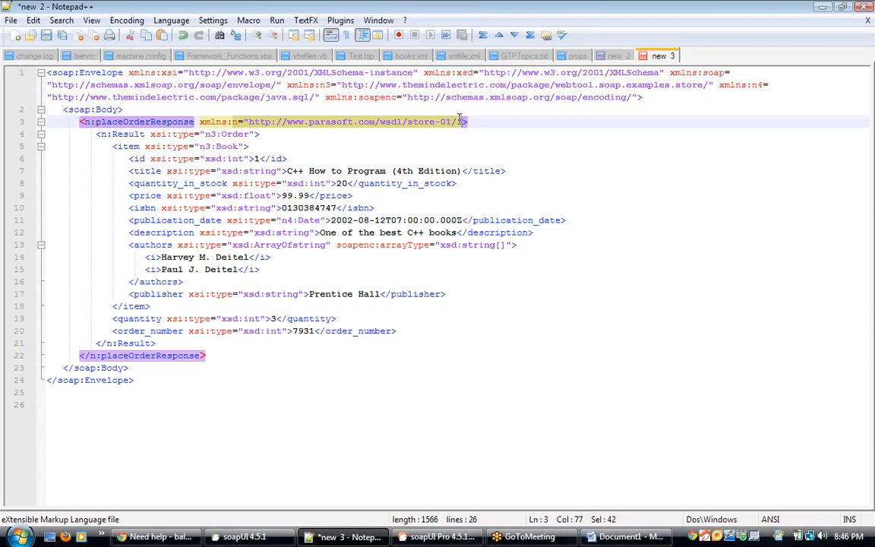
{"action": "left_click", "coordinate": [183, 401]}
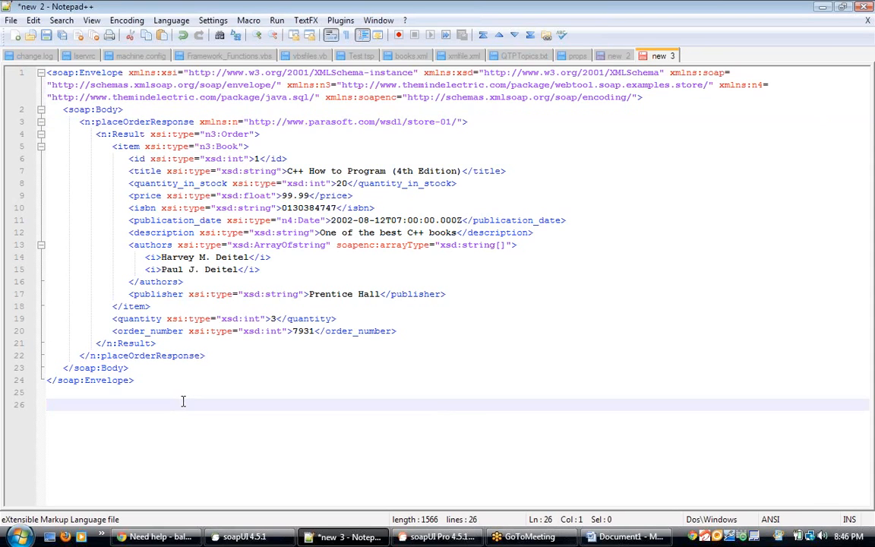
{"action": "type", "text": "declare name"}
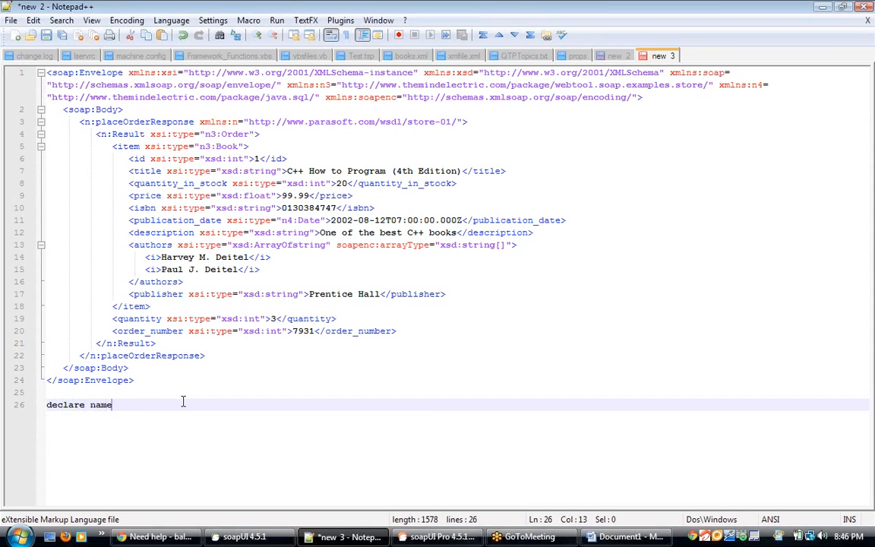
{"action": "type", "text": "space"}
{"action": "key", "text": "ctrl+v"}
{"action": "left_click", "coordinate": [161, 403]}
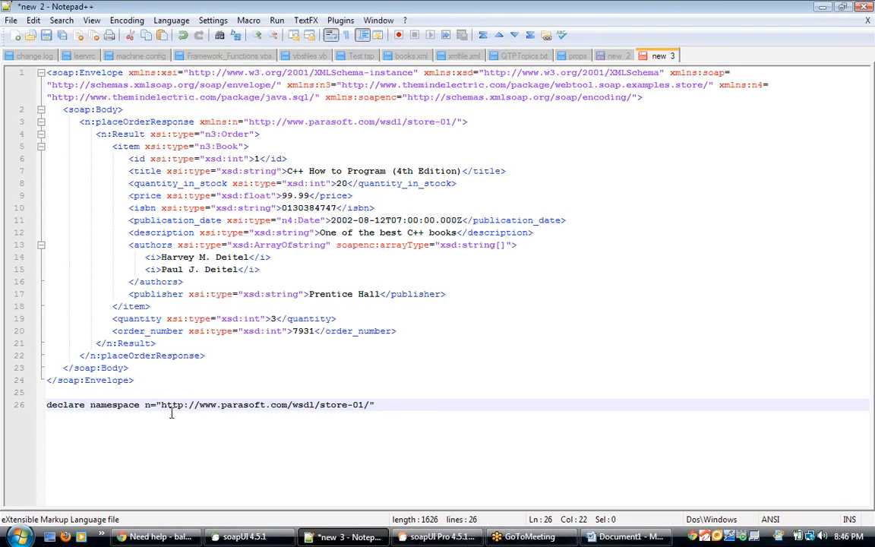
{"action": "key", "text": "End"}
{"action": "key", "text": "BackSpace"}
{"action": "type", "text": "';"}
{"action": "key", "text": "Return"}
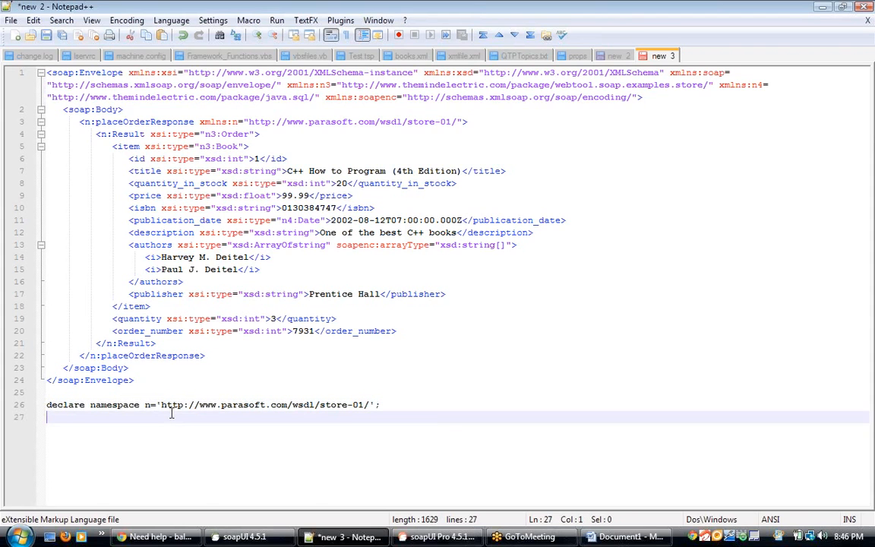
Step: Begin the XPath //n:placeOrderResponse on the new line, copying the element name from the response
{"action": "type", "text": "//"}
{"action": "type", "text": "n:"}
{"action": "left_click", "coordinate": [151, 122]}
{"action": "double_click", "coordinate": [151, 121]}
{"action": "key", "text": "ctrl+c"}
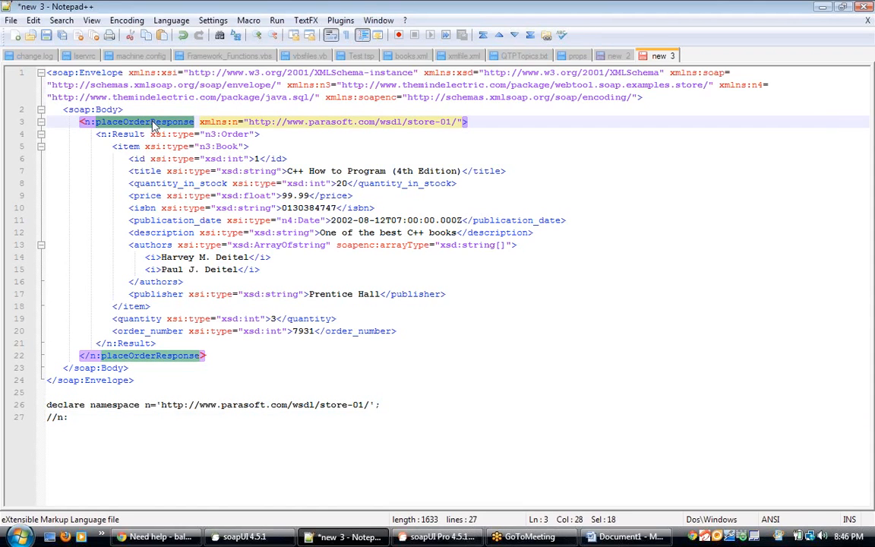
{"action": "left_click", "coordinate": [98, 418]}
{"action": "key", "text": "ctrl+v"}
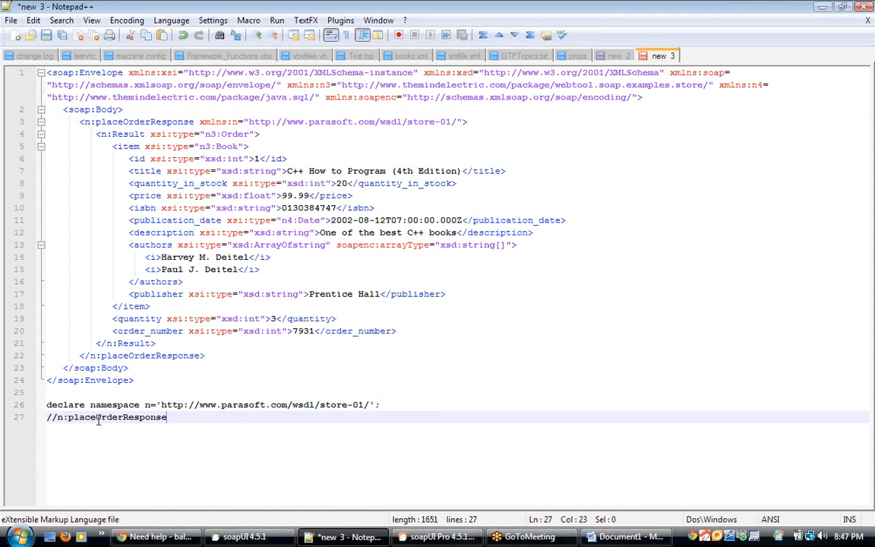
Step: Extend the XPath to //n:placeOrderResponse[1]/n:Result, copying the Result element name from the response
{"action": "type", "text": "[]"}
{"action": "key", "text": "Left"}
{"action": "type", "text": "1"}
{"action": "key", "text": "Right"}
{"action": "type", "text": "/n:"}
{"action": "left_click", "coordinate": [129, 133]}
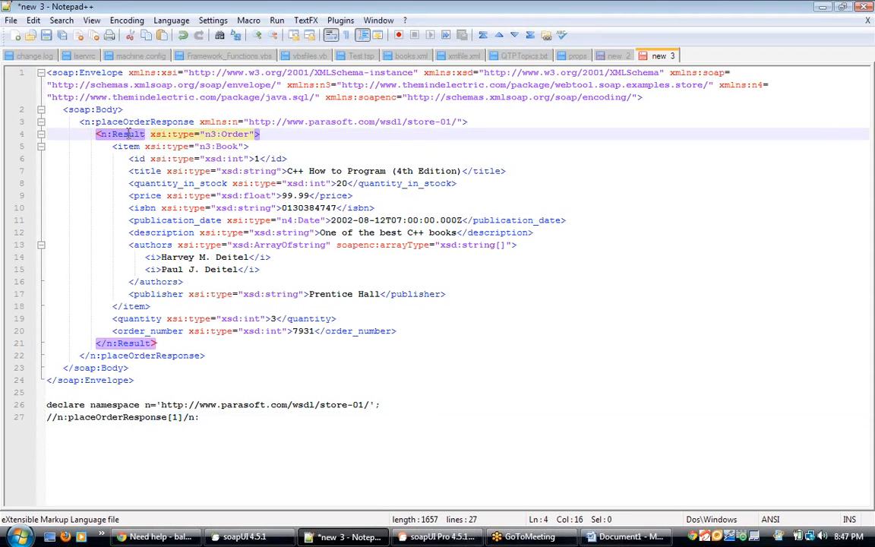
{"action": "double_click", "coordinate": [129, 134]}
{"action": "key", "text": "ctrl+c"}
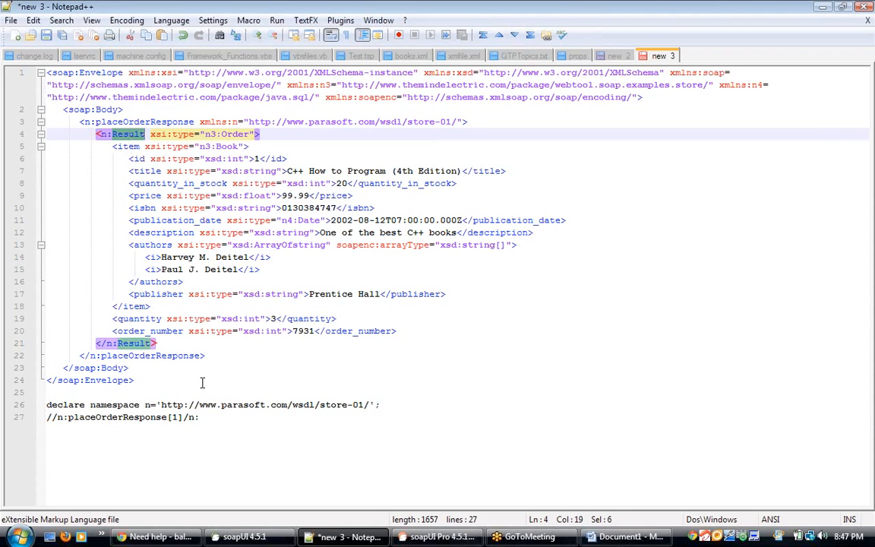
{"action": "left_click", "coordinate": [212, 418]}
{"action": "key", "text": "ctrl+v"}
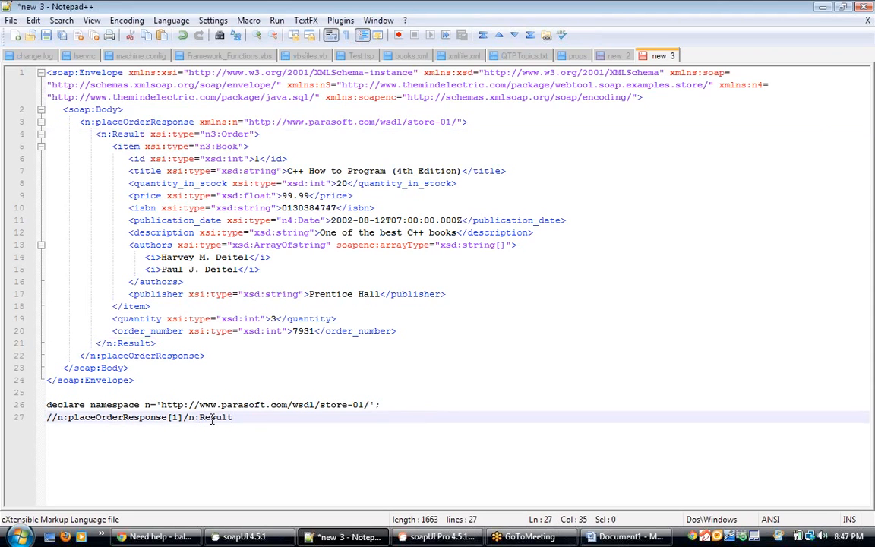
Step: Complete the XPath as //n:placeOrderResponse[1]/n:Result[1]/n:order_number[1], copying order_number from the response
{"action": "type", "text": "[1]/"}
{"action": "type", "text": "n:"}
{"action": "double_click", "coordinate": [167, 332]}
{"action": "key", "text": "ctrl+c"}
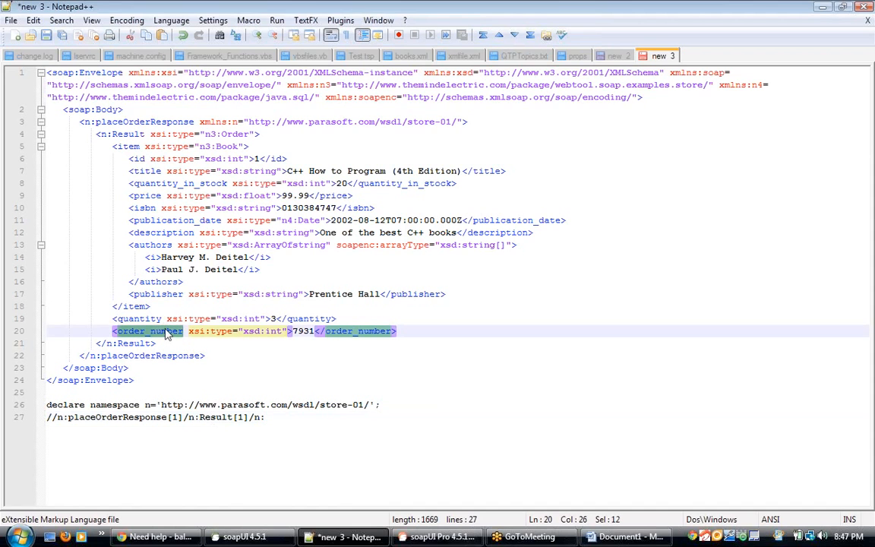
{"action": "left_click", "coordinate": [279, 417]}
{"action": "key", "text": "ctrl+v"}
{"action": "type", "text": "["}
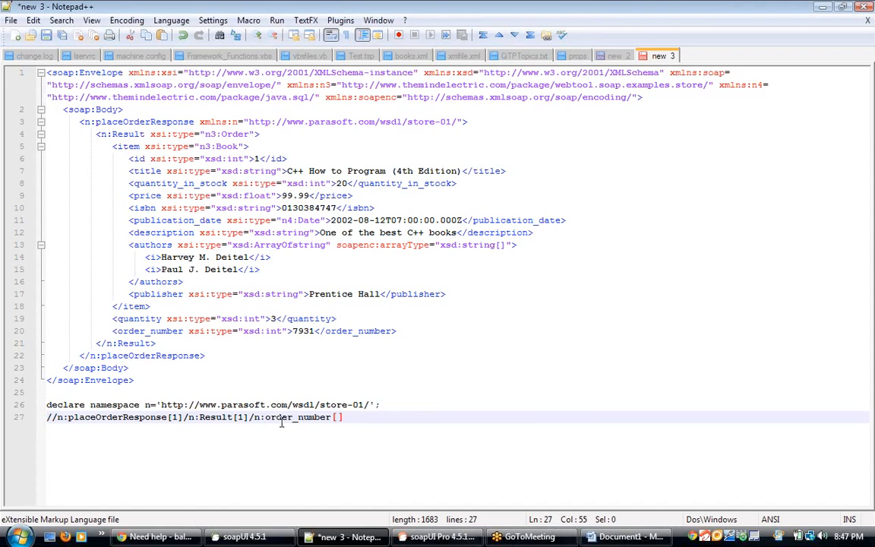
{"action": "type", "text": "1"}
Step: Copy the namespace declaration and XPath into the source expression of the ordNo transfer in the Property Transfer step
{"action": "left_click_drag", "start_coordinate": [348, 417], "coordinate": [35, 411]}
{"action": "key", "text": "ctrl+c"}
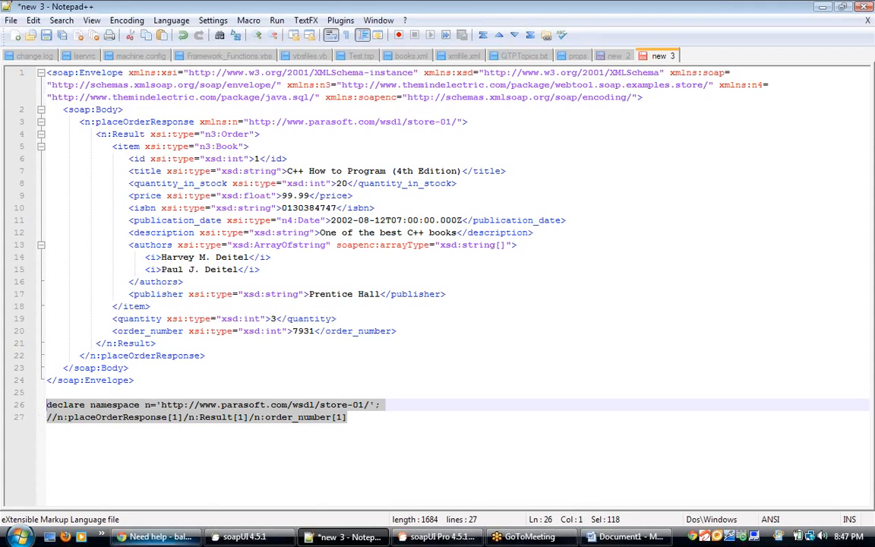
{"action": "left_click", "coordinate": [236, 537]}
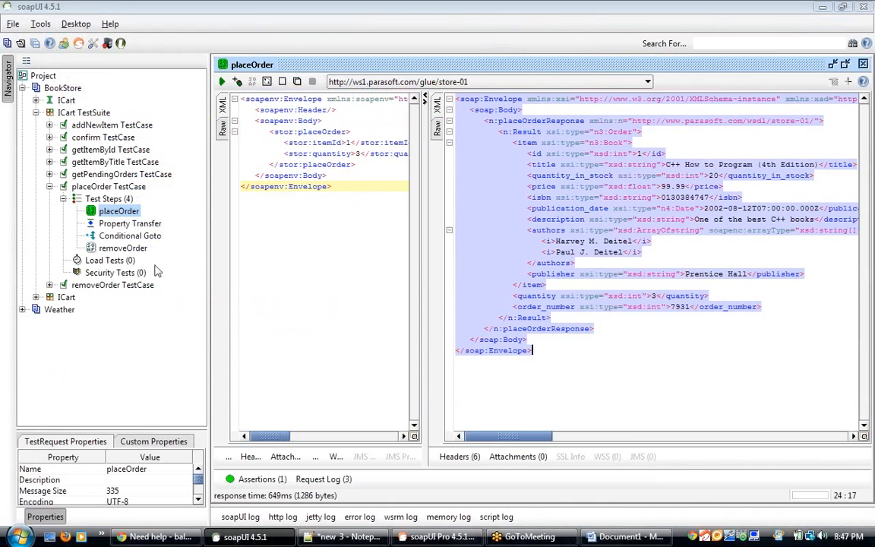
{"action": "double_click", "coordinate": [129, 224]}
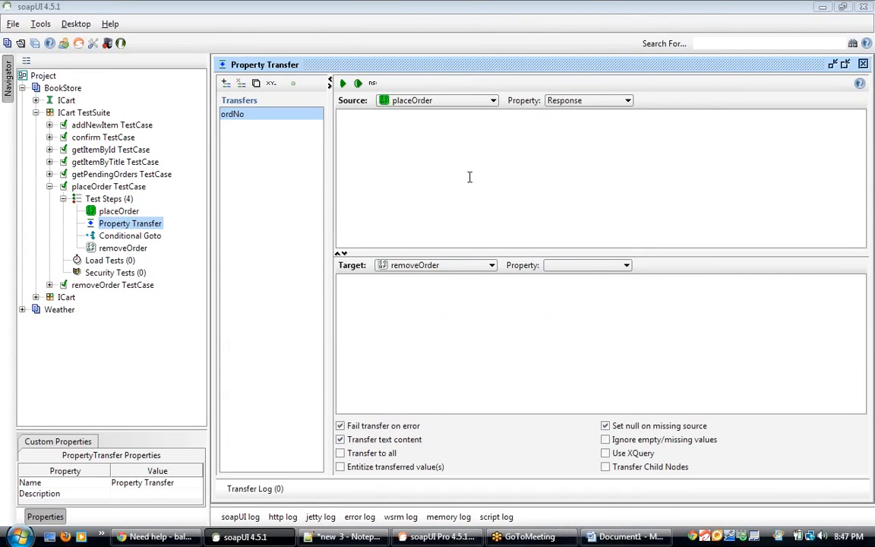
{"action": "left_click", "coordinate": [470, 177]}
{"action": "key", "text": "ctrl+v"}
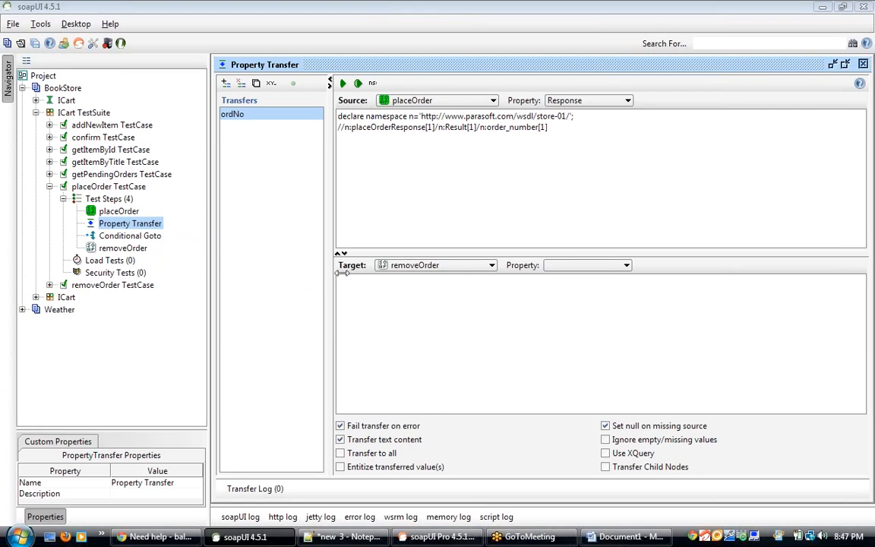
Step: Open the removeOrder test step and copy its entire request XML
{"action": "left_click", "coordinate": [137, 249]}
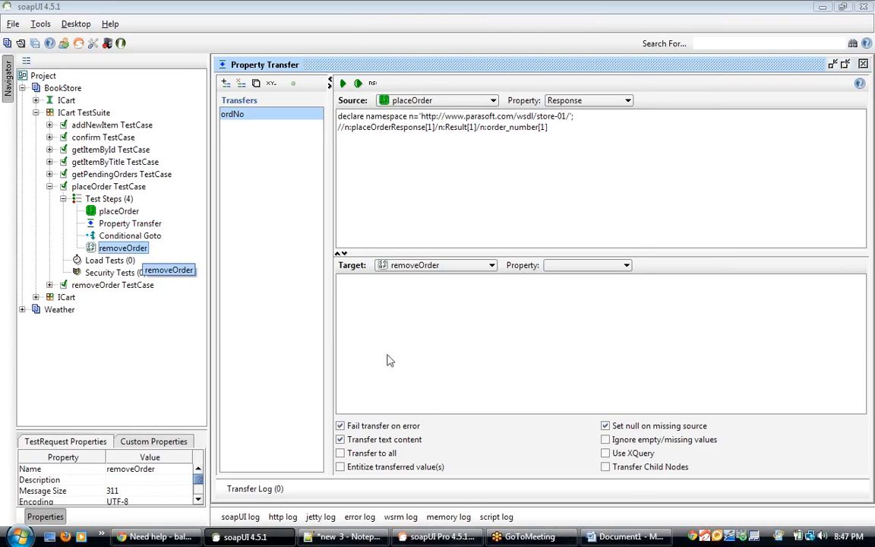
{"action": "left_click", "coordinate": [386, 234]}
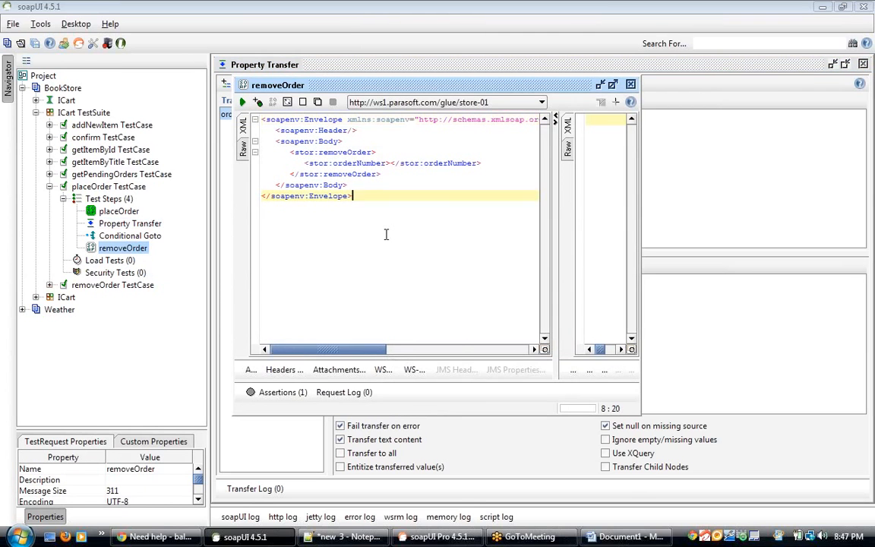
{"action": "left_click", "coordinate": [391, 164]}
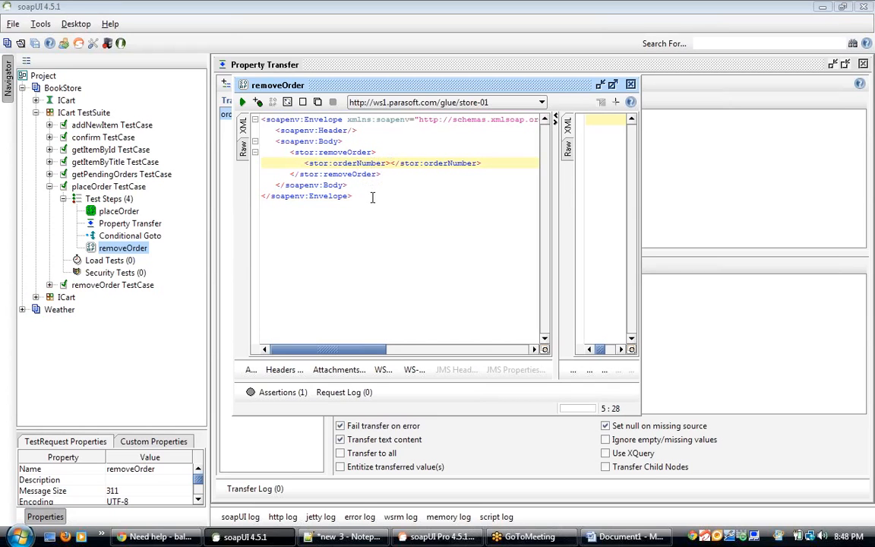
{"action": "left_click_drag", "start_coordinate": [316, 202], "coordinate": [239, 111]}
{"action": "key", "text": "ctrl+c"}
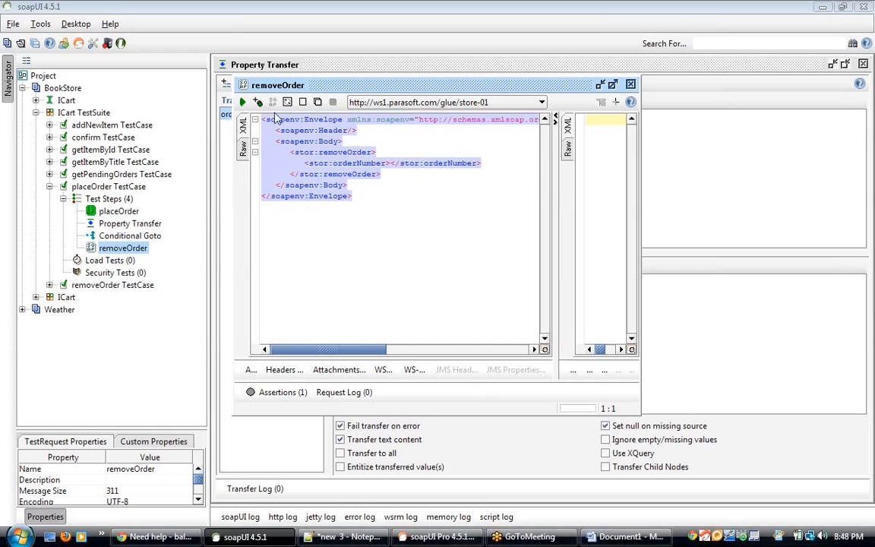
{"action": "left_click", "coordinate": [644, 204]}
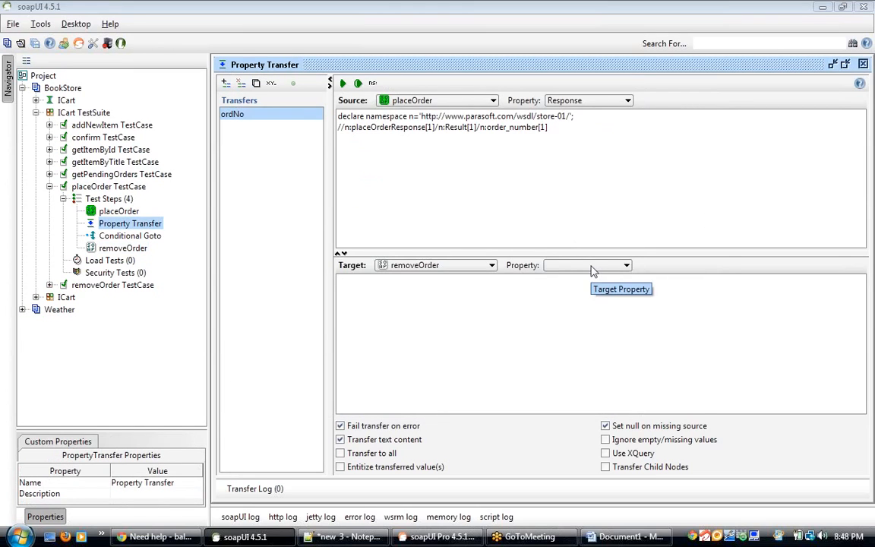
Step: Set the transfer's target property for removeOrder to Request
{"action": "left_click", "coordinate": [592, 266]}
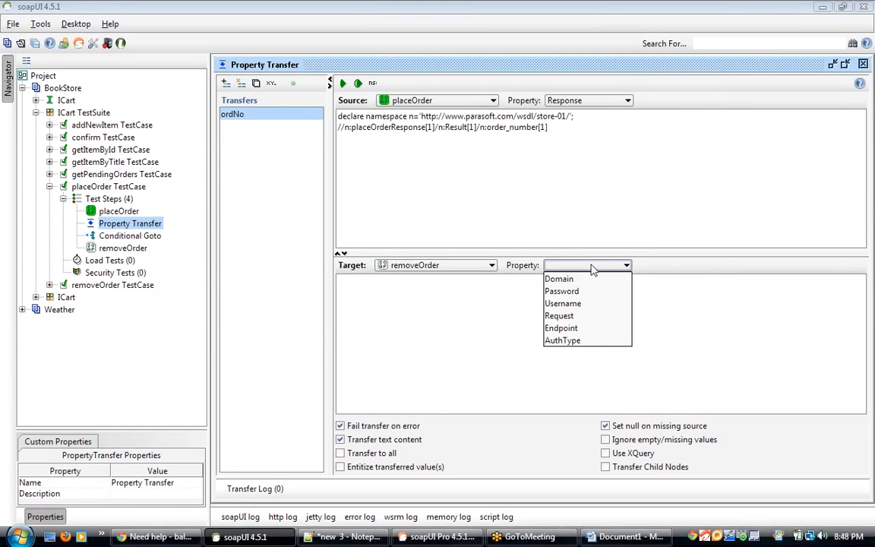
{"action": "left_click", "coordinate": [572, 316]}
{"action": "left_click", "coordinate": [571, 318]}
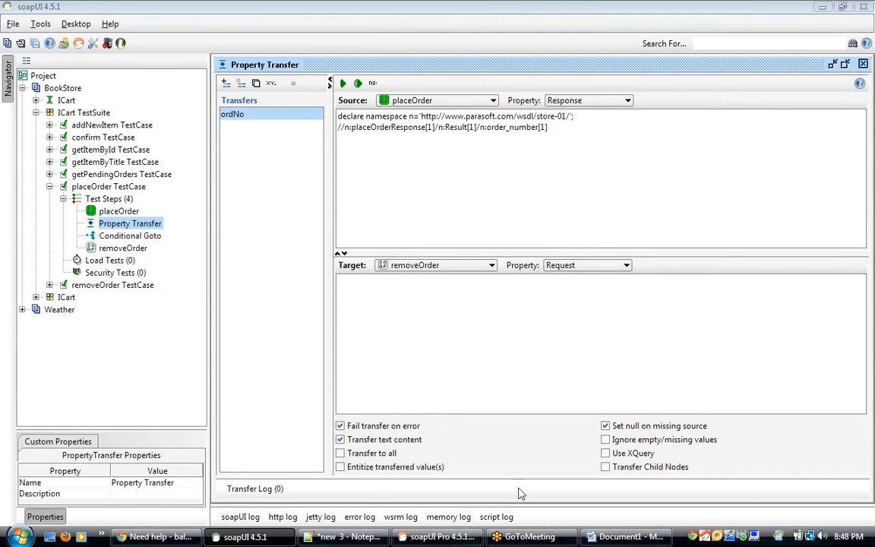
Step: Paste the removeOrder request into the text file below the XPath, surrounded by blank lines
{"action": "left_click", "coordinate": [343, 536]}
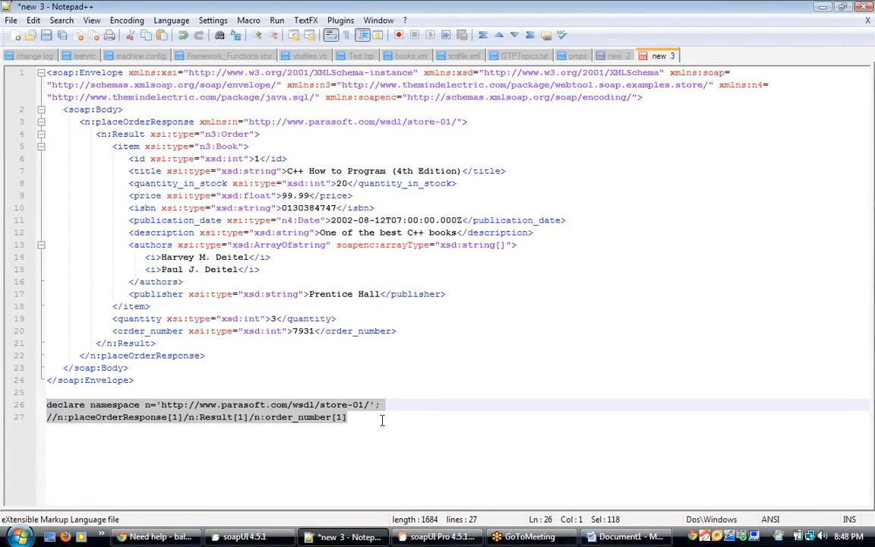
{"action": "left_click", "coordinate": [382, 417]}
{"action": "key", "text": "Return"}
{"action": "key", "text": "Return"}
{"action": "key", "text": "Return"}
{"action": "key", "text": "Return"}
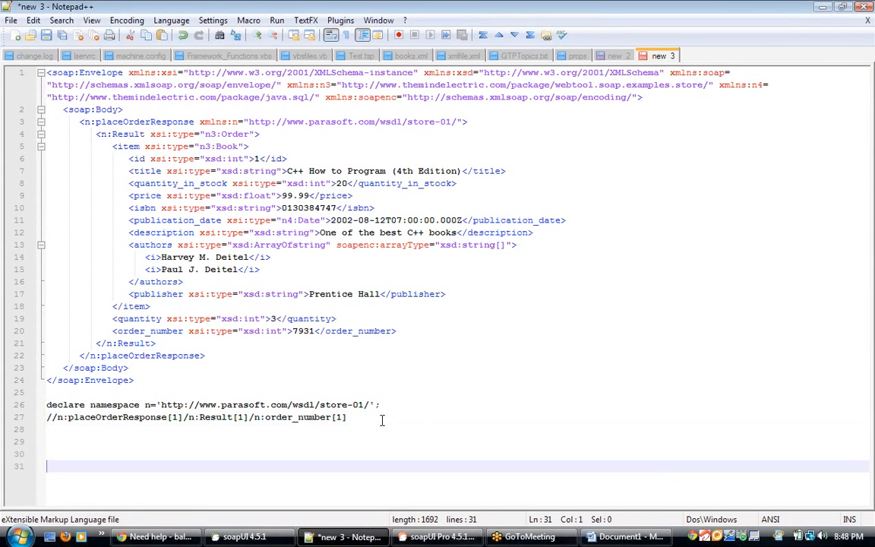
{"action": "key", "text": "ctrl+v"}
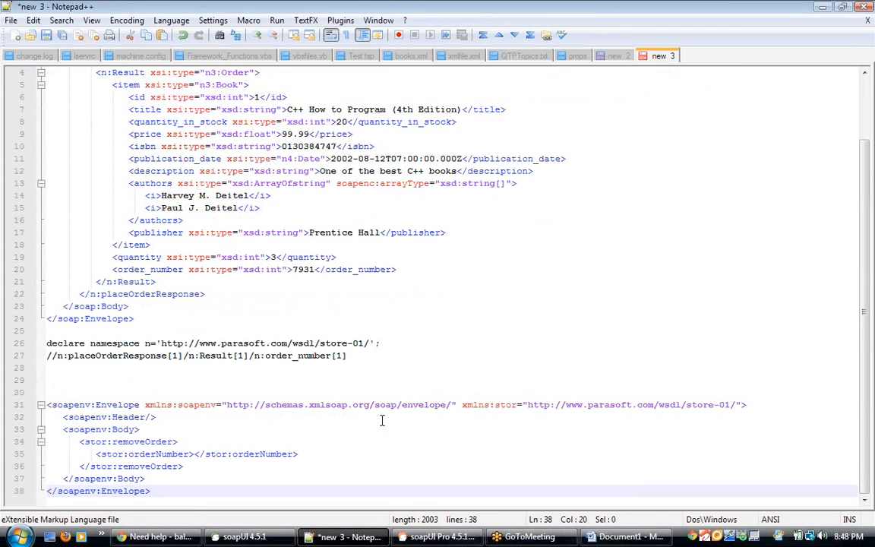
{"action": "key", "text": "Return"}
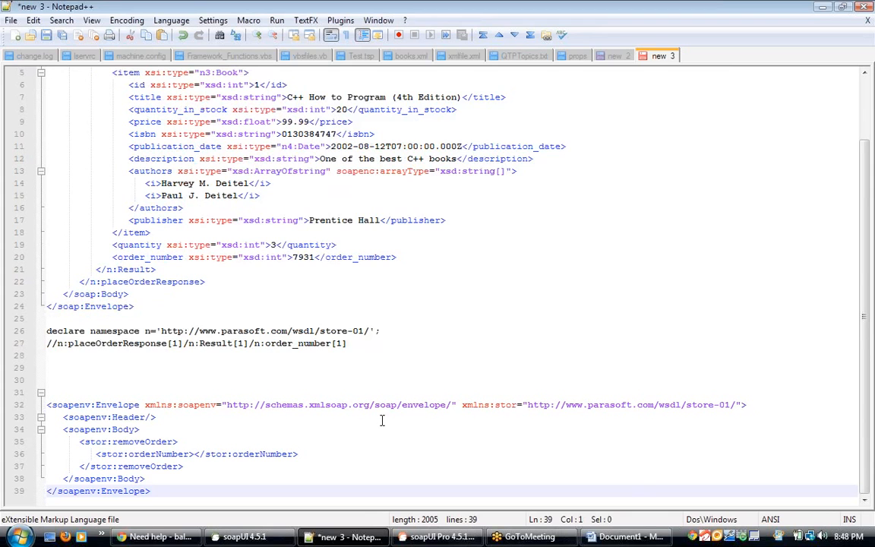
{"action": "key", "text": "Return"}
{"action": "key", "text": "Return"}
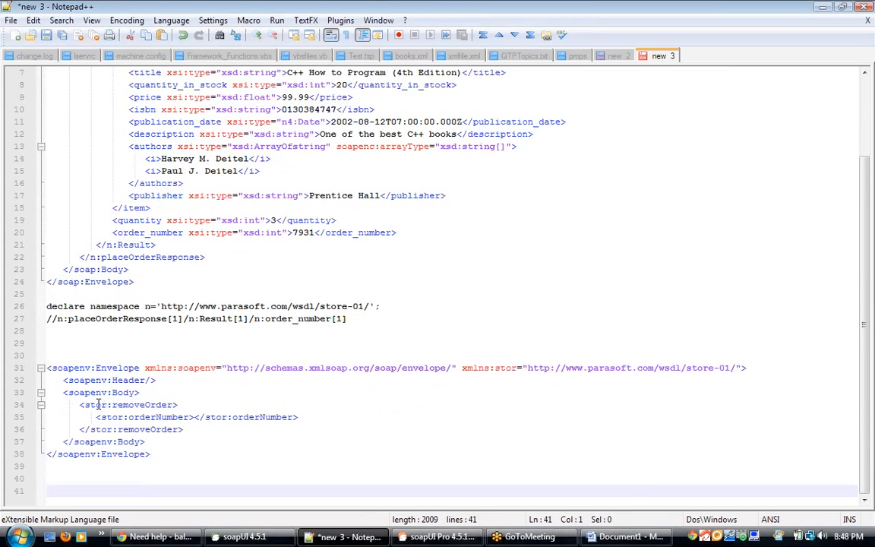
{"action": "double_click", "coordinate": [97, 405]}
{"action": "double_click", "coordinate": [174, 418]}
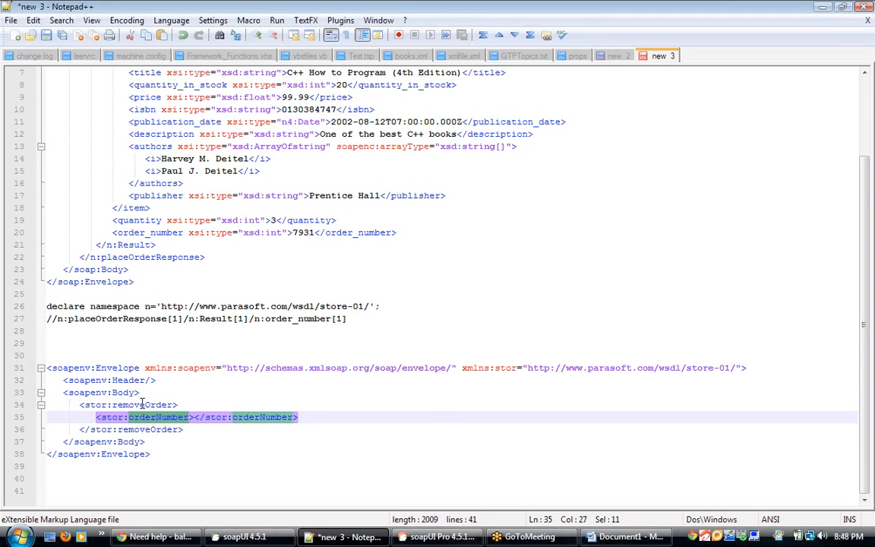
{"action": "left_click", "coordinate": [142, 405]}
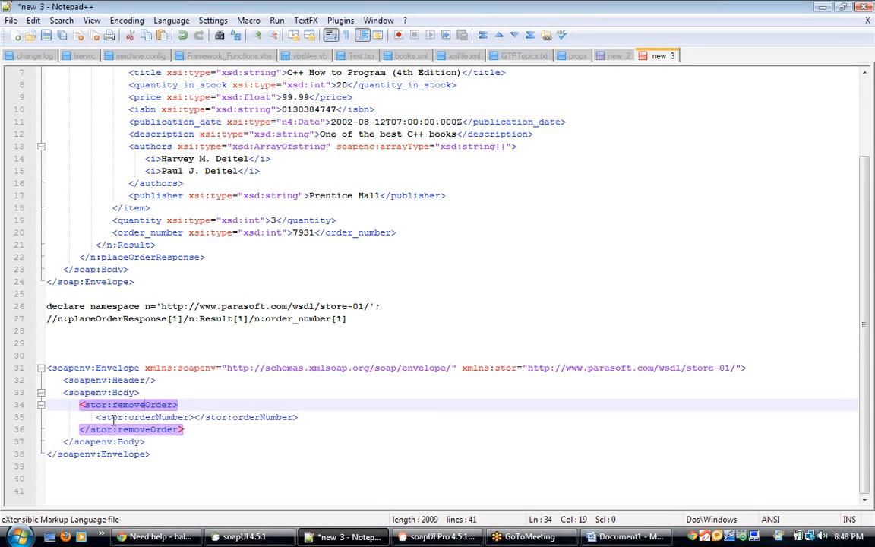
{"action": "double_click", "coordinate": [97, 405]}
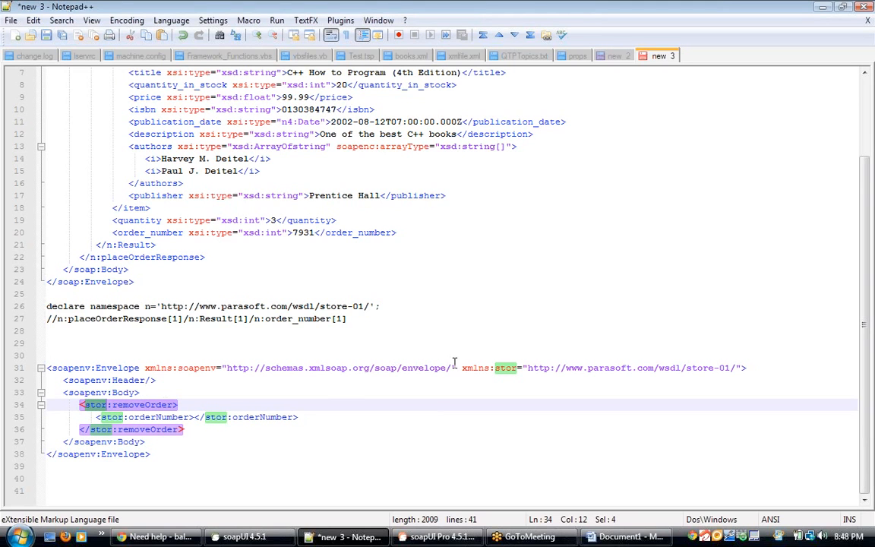
{"action": "left_click", "coordinate": [496, 367]}
{"action": "key", "text": "shift+End"}
{"action": "key", "text": "ctrl+c"}
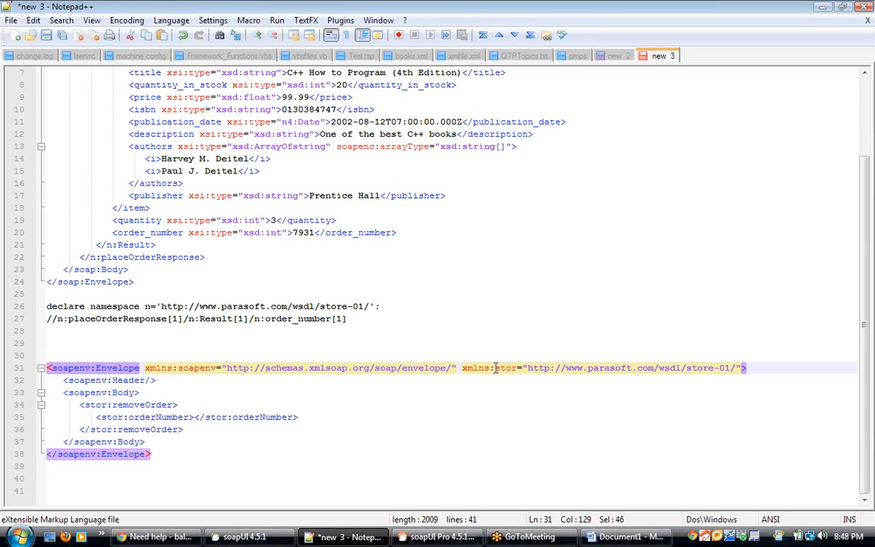
{"action": "left_click", "coordinate": [224, 478]}
{"action": "type", "text": "declare"}
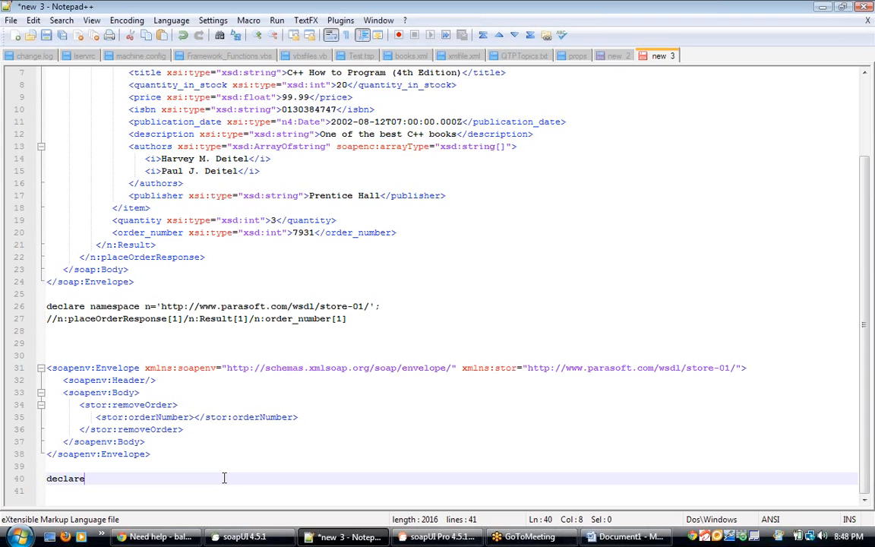
{"action": "type", "text": " namespace"}
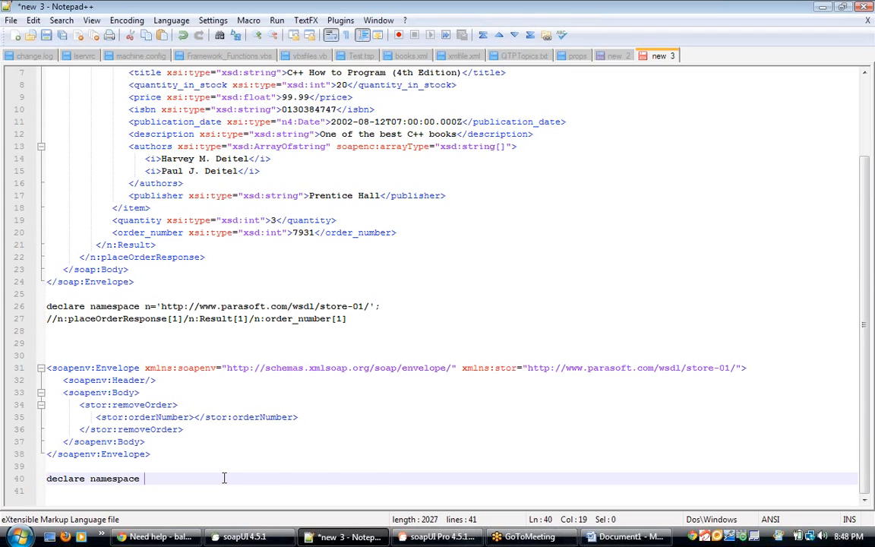
{"action": "key", "text": "ctrl+v"}
{"action": "left_click", "coordinate": [176, 478]}
{"action": "key", "text": "BackSpace"}
{"action": "type", "text": "'"}
{"action": "key", "text": "BackSpace"}
{"action": "key", "text": "BackSpace"}
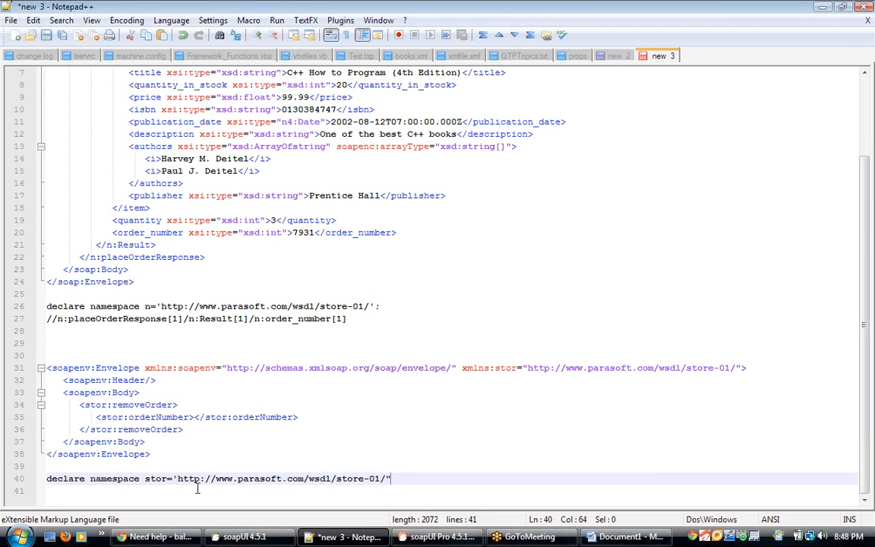
{"action": "type", "text": "';"}
{"action": "key", "text": "Return"}
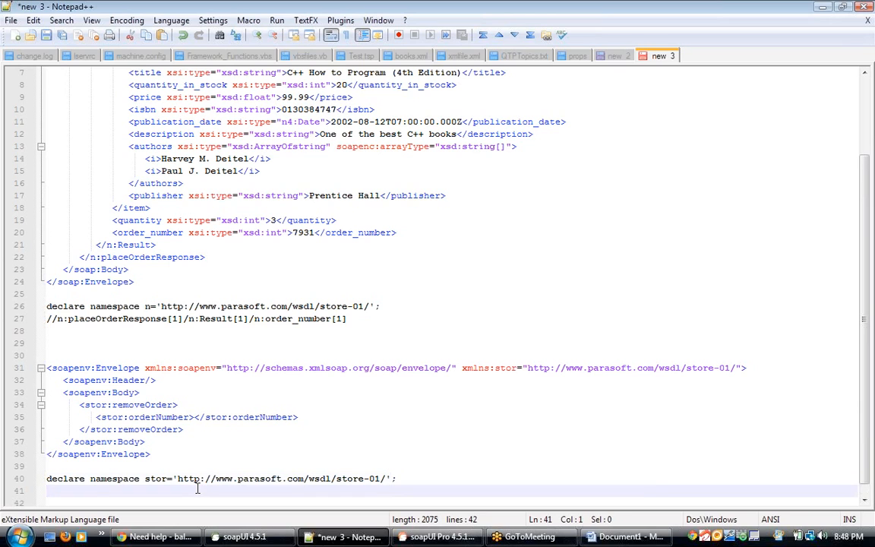
Step: Begin the target XPath //stor:removeOrder[1]/ on the next line, copying removeOrder from the request
{"action": "type", "text": "//stor:"}
{"action": "double_click", "coordinate": [133, 404]}
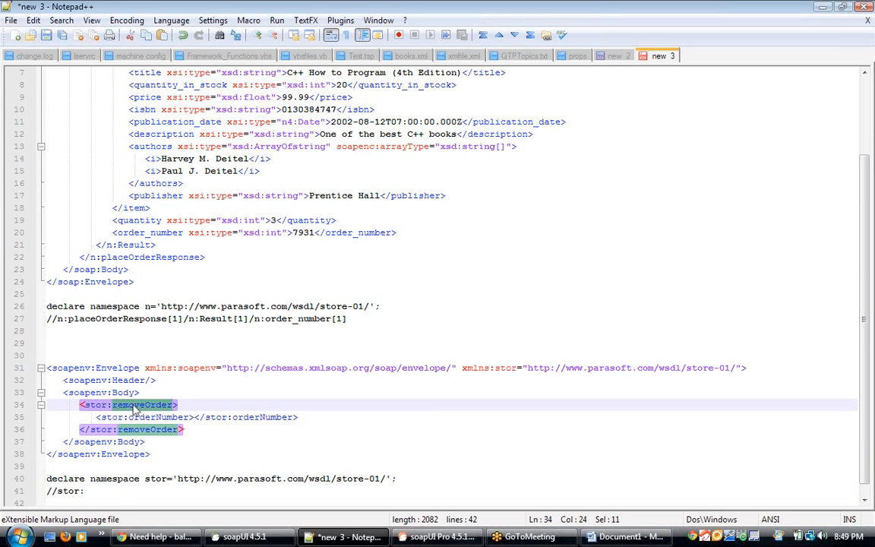
{"action": "key", "text": "ctrl+c"}
{"action": "left_click", "coordinate": [114, 492]}
{"action": "key", "text": "ctrl+v"}
{"action": "type", "text": "[1]/"}
Step: Finish the target XPath as //stor:removeOrder[1]/stor:orderNumber[1] and select both target lines
{"action": "double_click", "coordinate": [159, 417]}
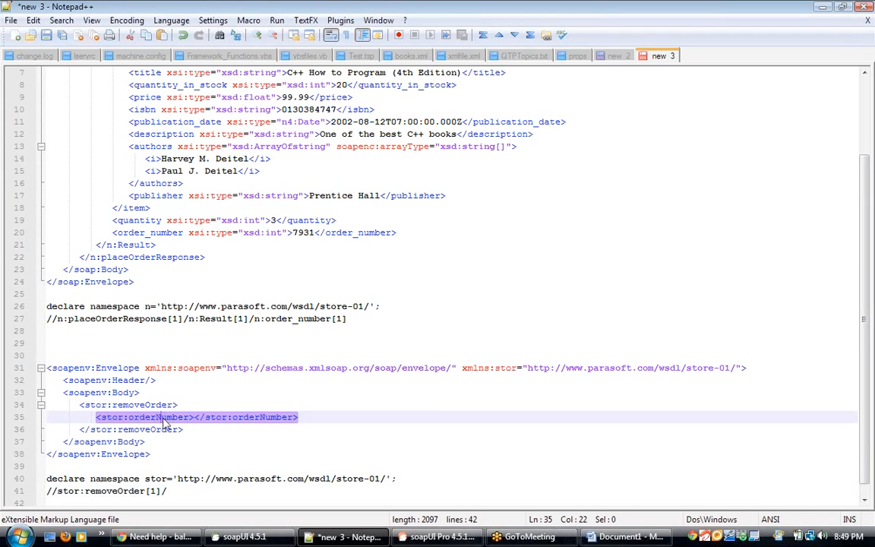
{"action": "left_click", "coordinate": [185, 489]}
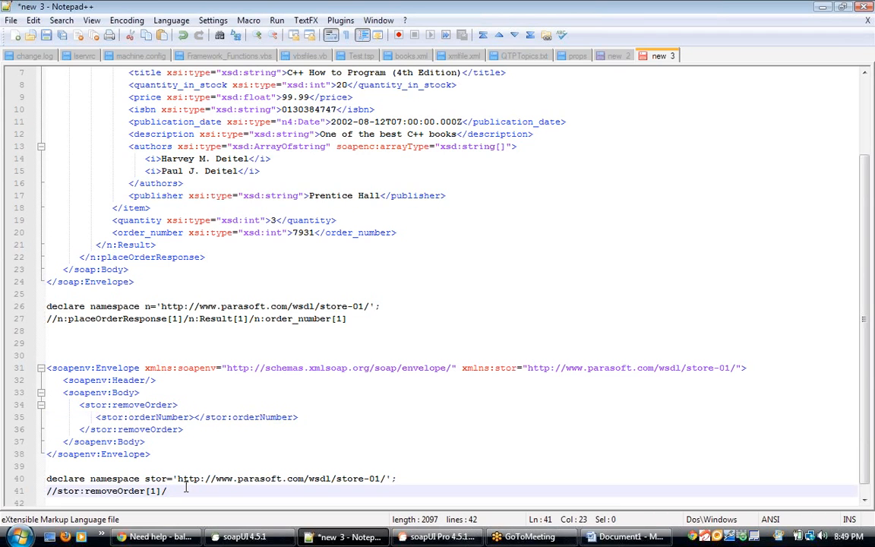
{"action": "type", "text": "stor:orderNumber[]"}
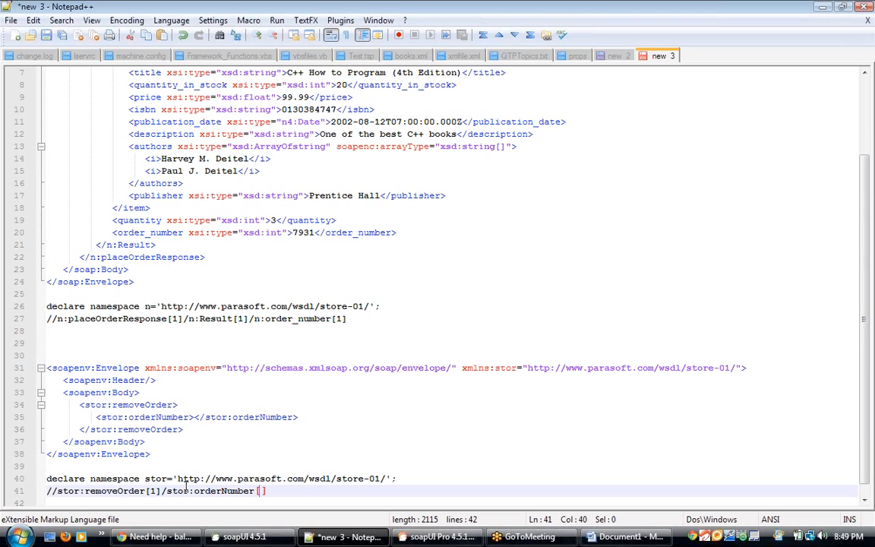
{"action": "type", "text": "1"}
{"action": "left_click_drag", "start_coordinate": [280, 492], "coordinate": [42, 478]}
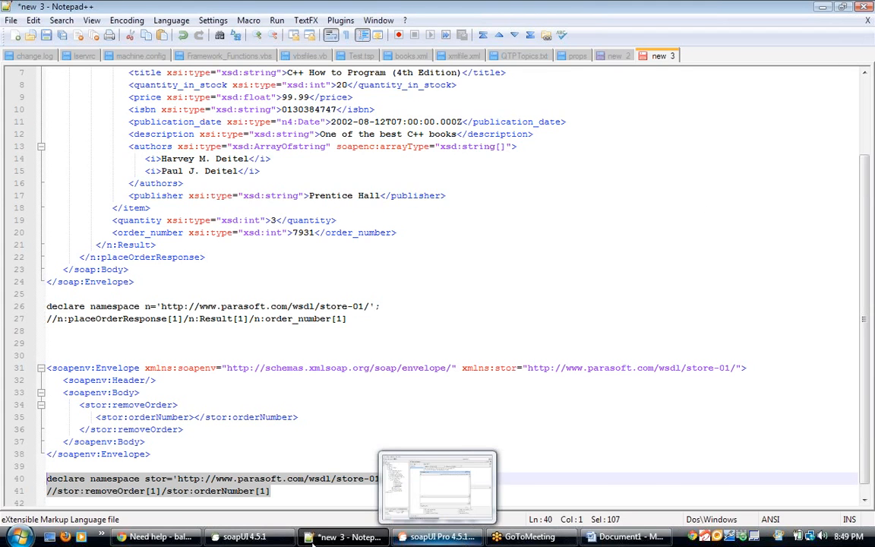
Step: Switch back to soapUI and paste the removeOrder target XPath into the transfer's target expression
{"action": "left_click", "coordinate": [283, 540]}
{"action": "key", "text": "ctrl+v"}
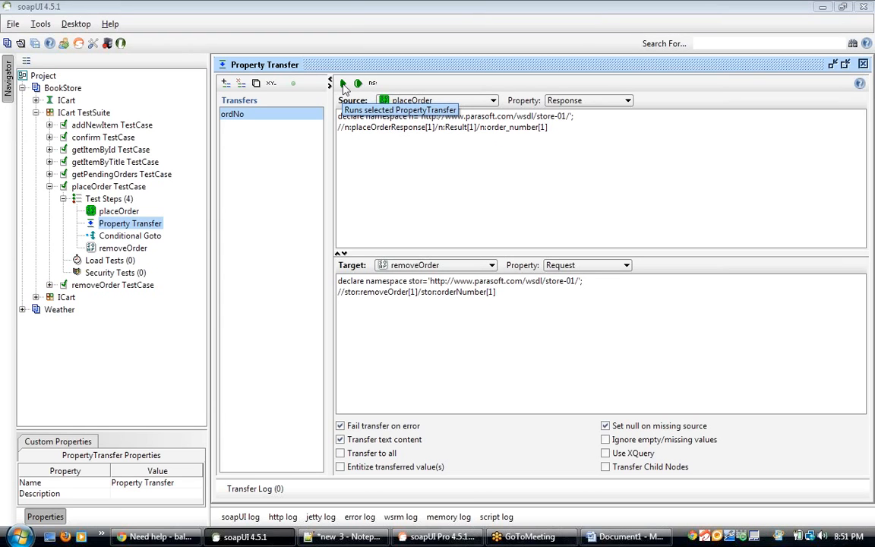
Step: Run the ordNo property transfer from placeOrder's response into the removeOrder request
{"action": "left_click", "coordinate": [342, 83]}
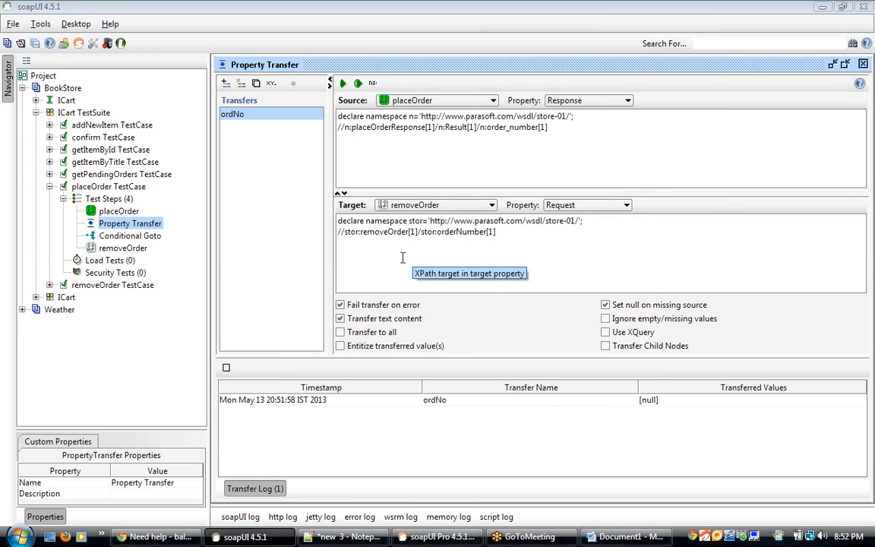
{"action": "double_click", "coordinate": [137, 250]}
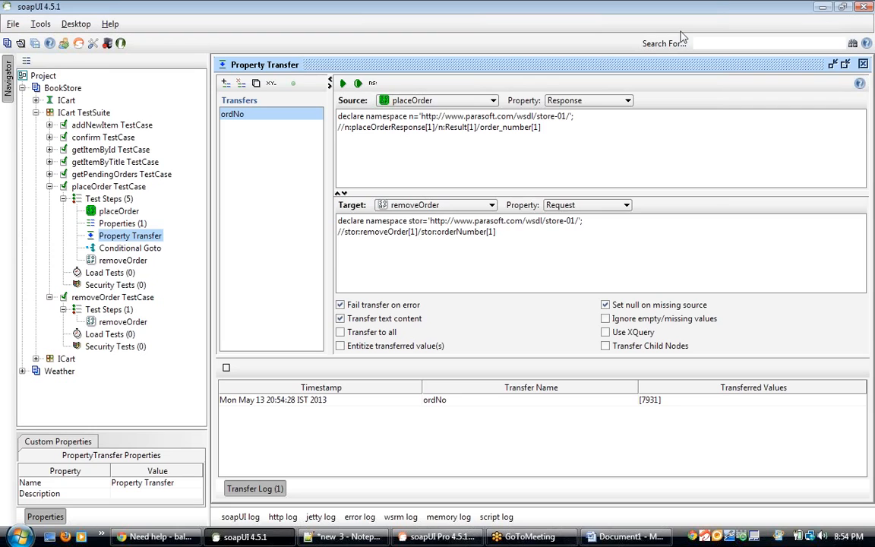
{"action": "left_click", "coordinate": [467, 160]}
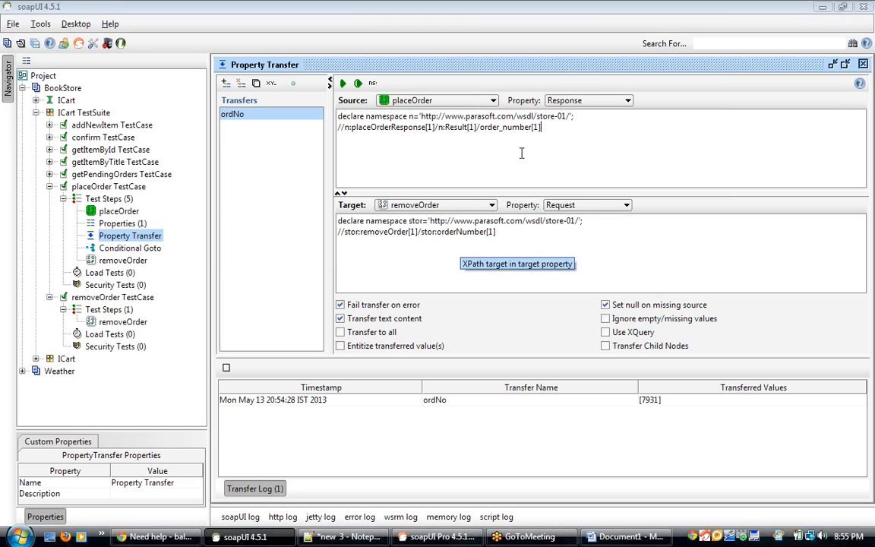
Step: Open the removeOrder step's request to check the transferred order number, then close it
{"action": "double_click", "coordinate": [137, 261]}
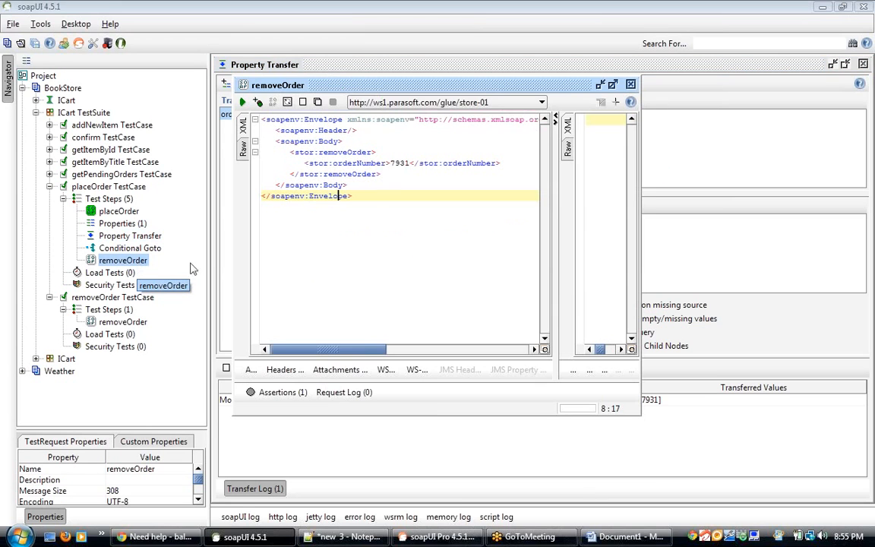
{"action": "left_click", "coordinate": [396, 164]}
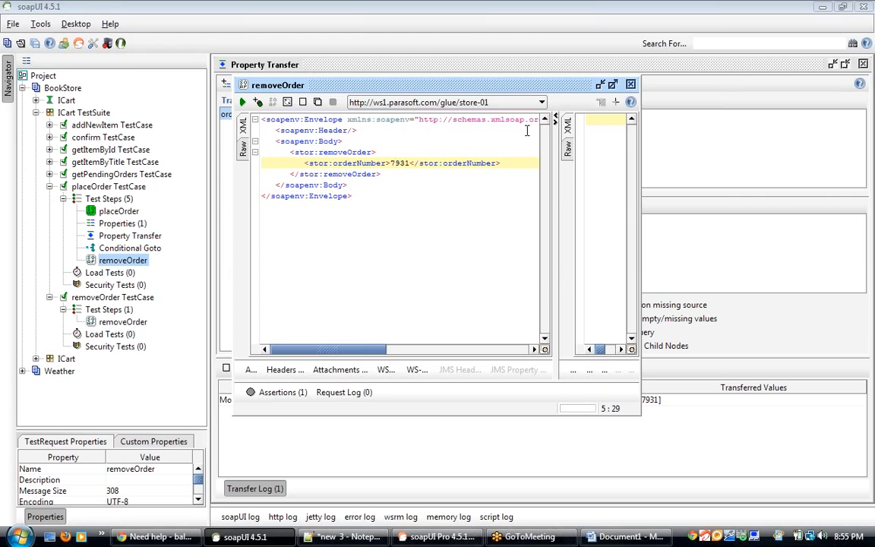
{"action": "left_click", "coordinate": [630, 85]}
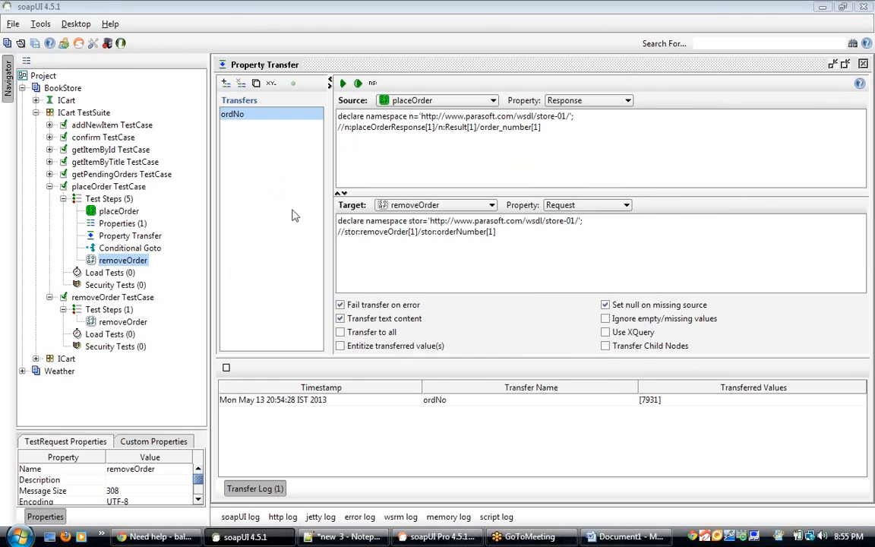
Step: Delete the Properties test step from the placeOrder TestCase
{"action": "left_click", "coordinate": [135, 225]}
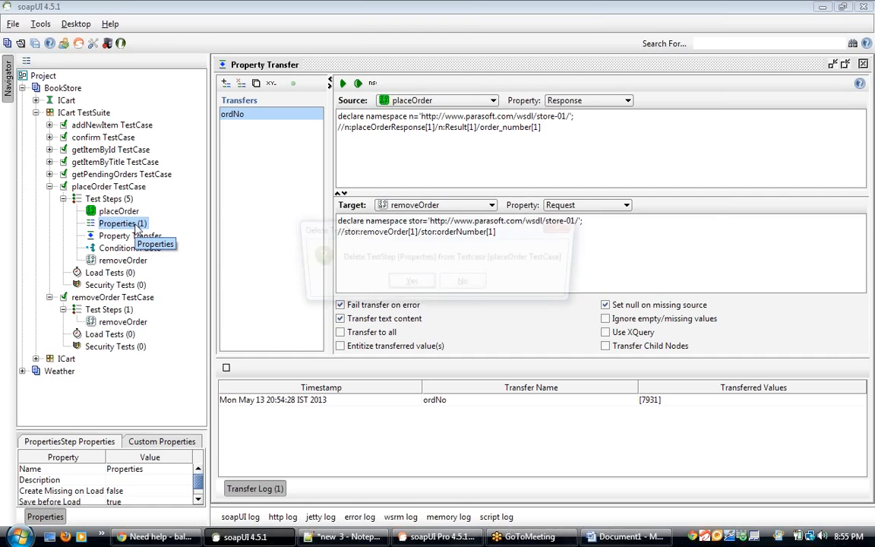
{"action": "key", "text": "Delete"}
{"action": "key", "text": "Return"}
Step: Insert a new test request step after removeOrder for the ICart addNewItem operation, named AddItem
{"action": "left_click", "coordinate": [130, 249]}
{"action": "right_click", "coordinate": [133, 252]}
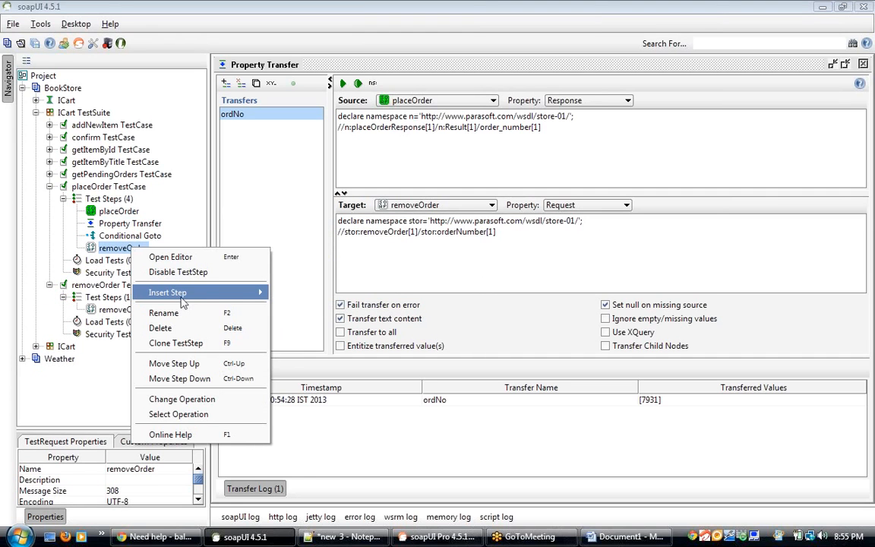
{"action": "mouse_move", "coordinate": [228, 292]}
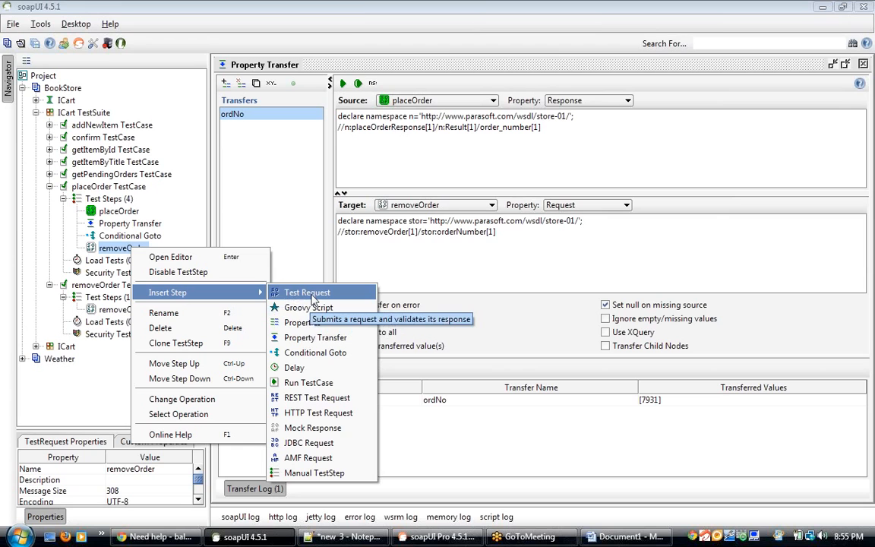
{"action": "left_click", "coordinate": [312, 293]}
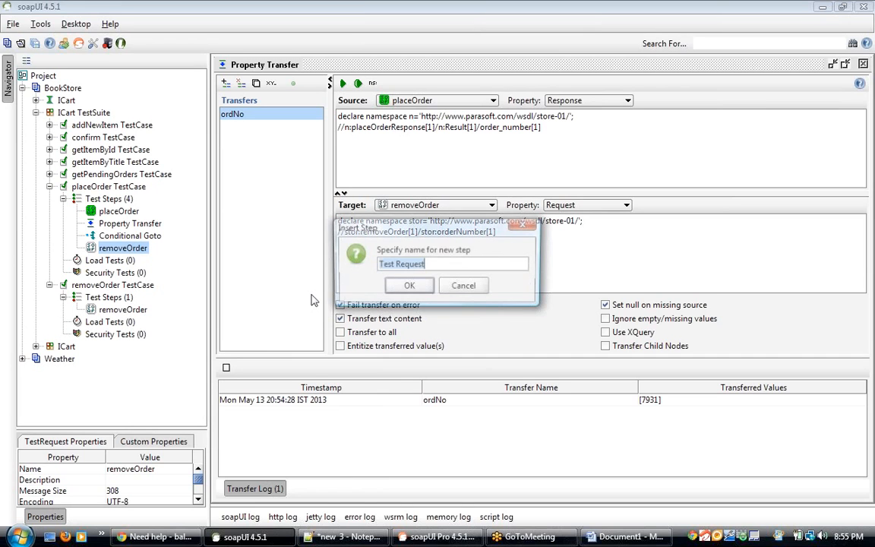
{"action": "left_click", "coordinate": [408, 287]}
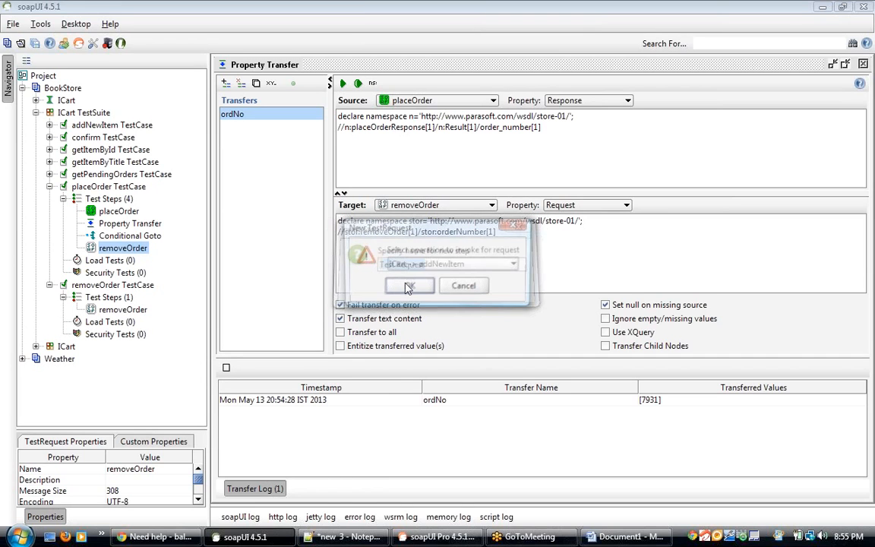
{"action": "left_click", "coordinate": [408, 286]}
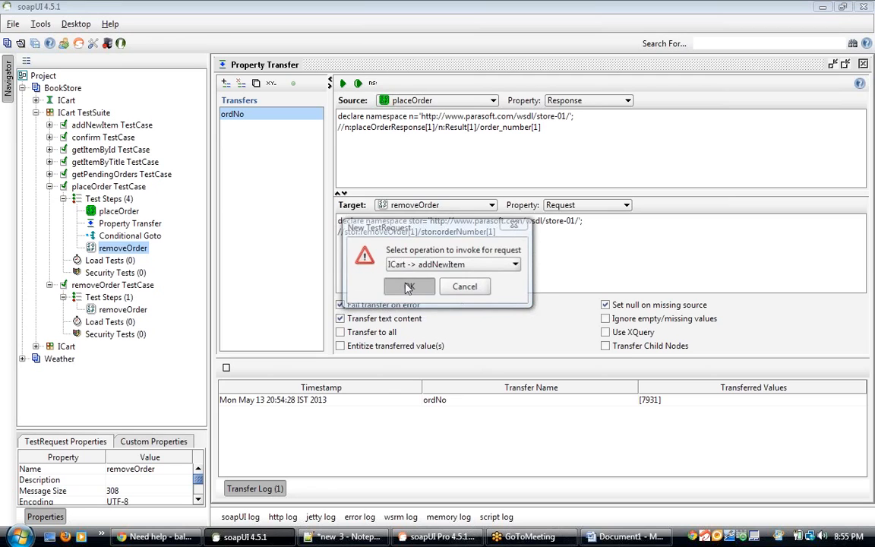
{"action": "double_click", "coordinate": [435, 244]}
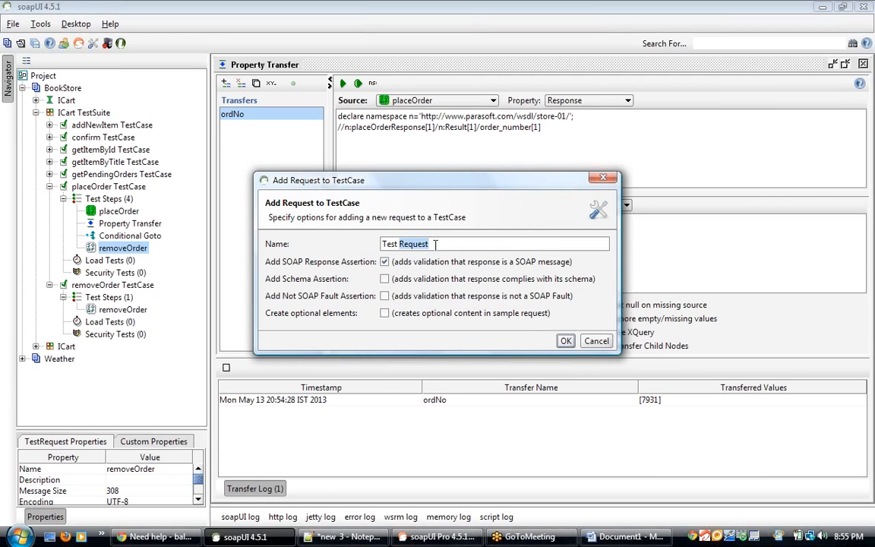
{"action": "triple_click", "coordinate": [435, 243]}
{"action": "type", "text": "AddItem"}
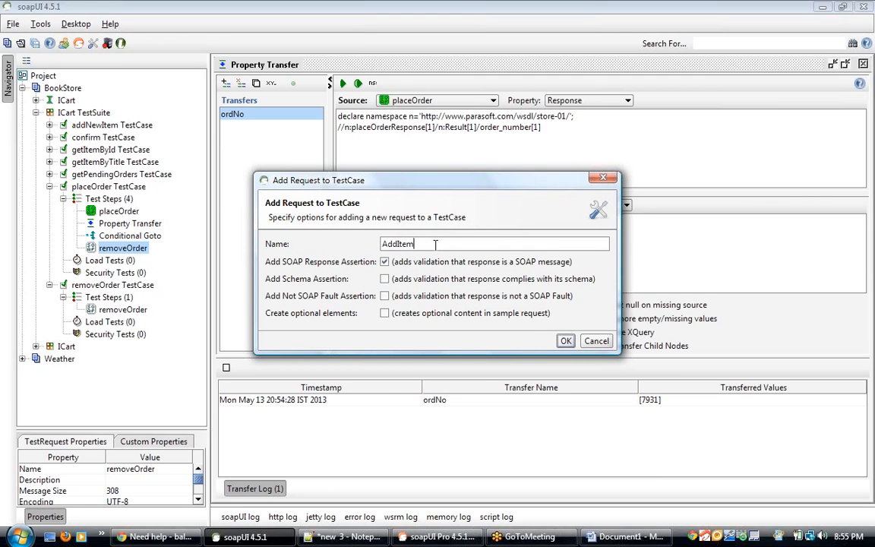
{"action": "left_click", "coordinate": [566, 342]}
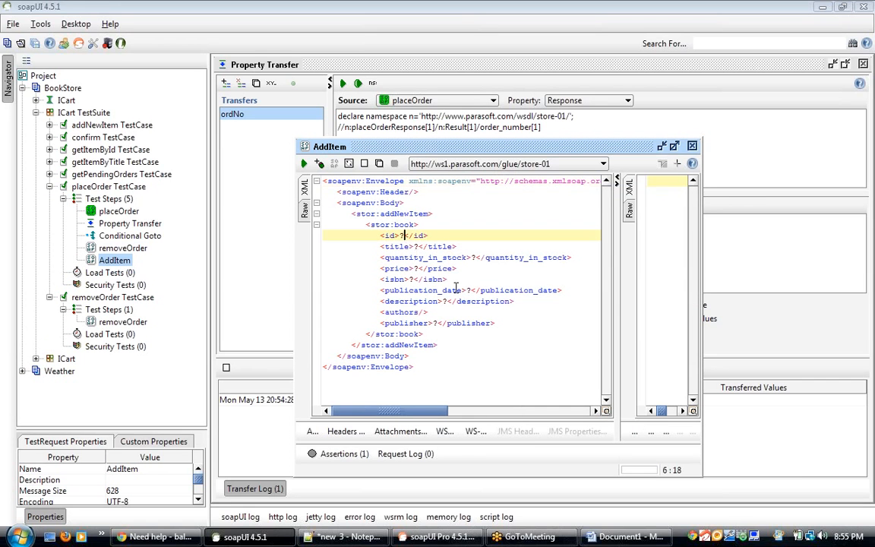
Step: Fill the AddItem request with id 17, title testing, quantity_in_stock 100 and price 30
{"action": "key", "text": "BackSpace"}
{"action": "type", "text": "17"}
{"action": "left_click", "coordinate": [417, 246]}
{"action": "key", "text": "BackSpace"}
{"action": "type", "text": "testing"}
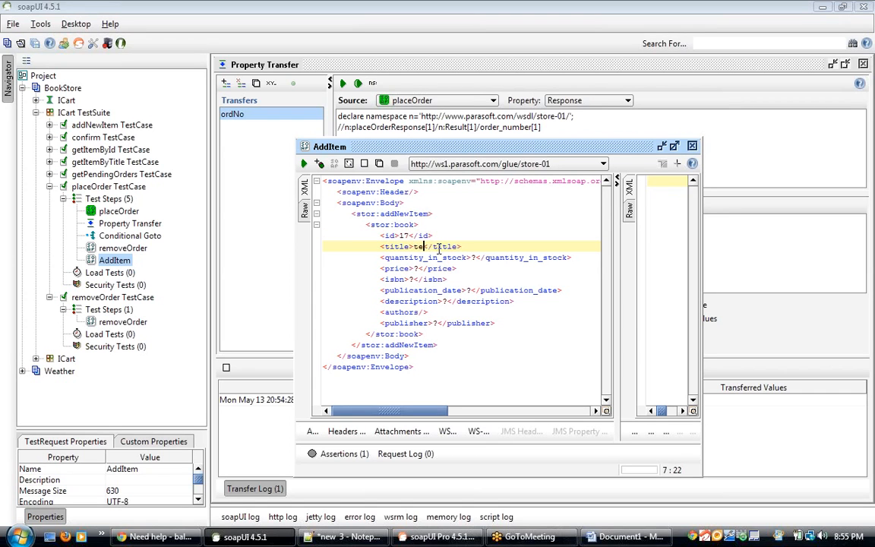
{"action": "left_click", "coordinate": [477, 258]}
{"action": "key", "text": "BackSpace"}
{"action": "type", "text": "10"}
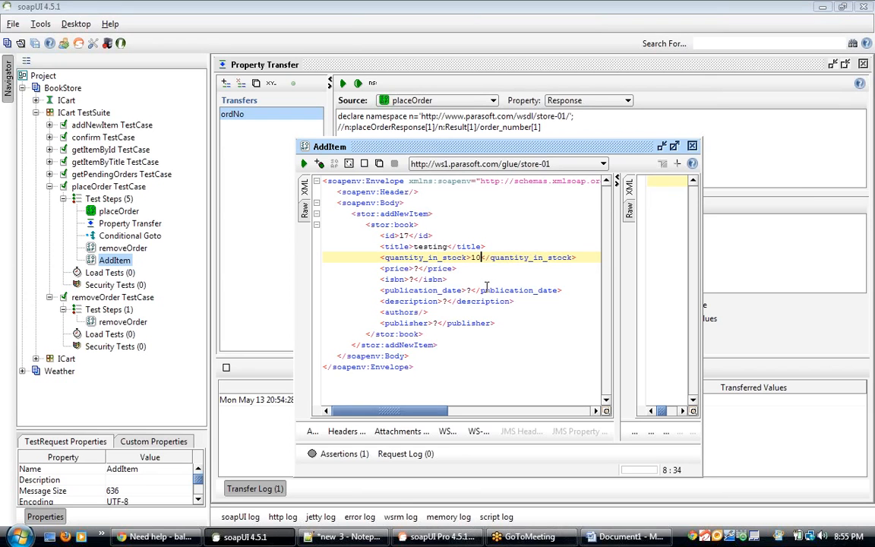
{"action": "type", "text": "0"}
{"action": "left_click", "coordinate": [417, 268]}
{"action": "key", "text": "BackSpace"}
{"action": "type", "text": "30"}
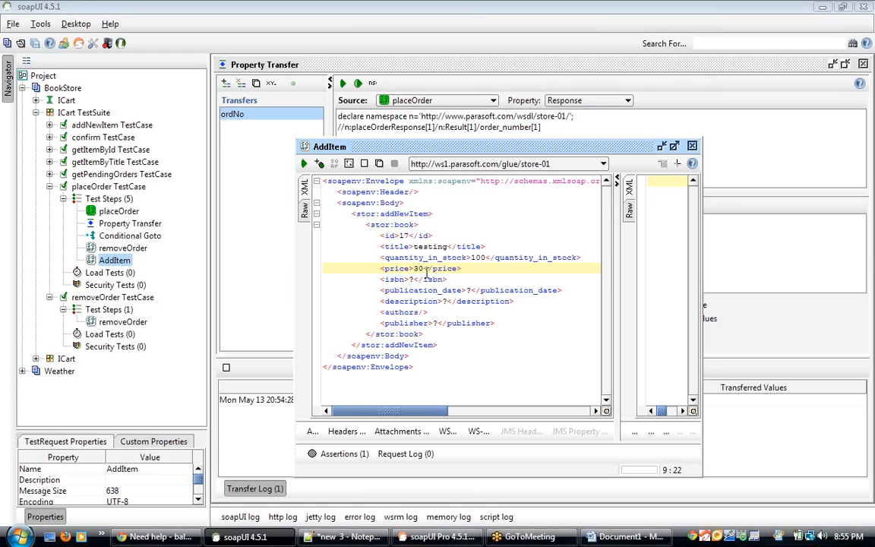
Step: Set the AddItem request's isbn to 234567890 and publication_date to 2013-05-15
{"action": "left_click", "coordinate": [410, 279]}
{"action": "key", "text": "Delete"}
{"action": "type", "text": "23456789"}
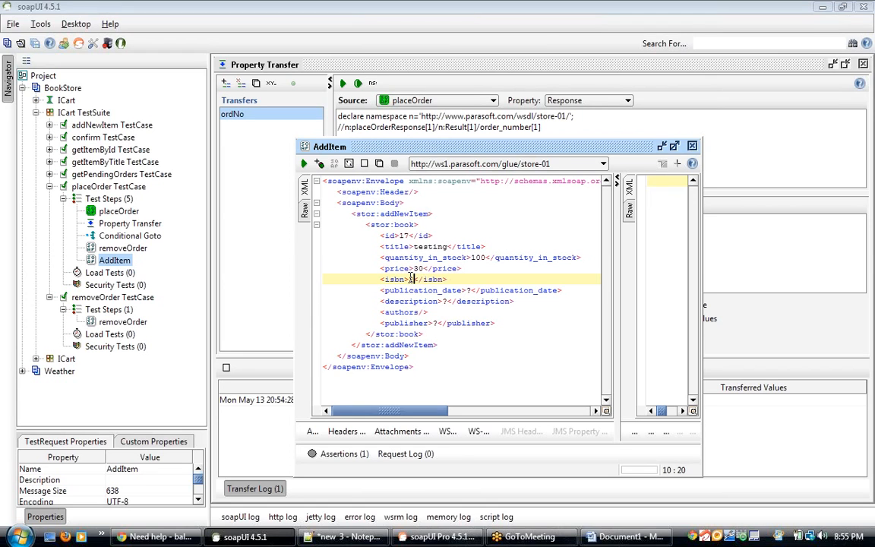
{"action": "type", "text": "0"}
{"action": "left_click", "coordinate": [469, 290]}
{"action": "key", "text": "Delete"}
{"action": "type", "text": "2013-"}
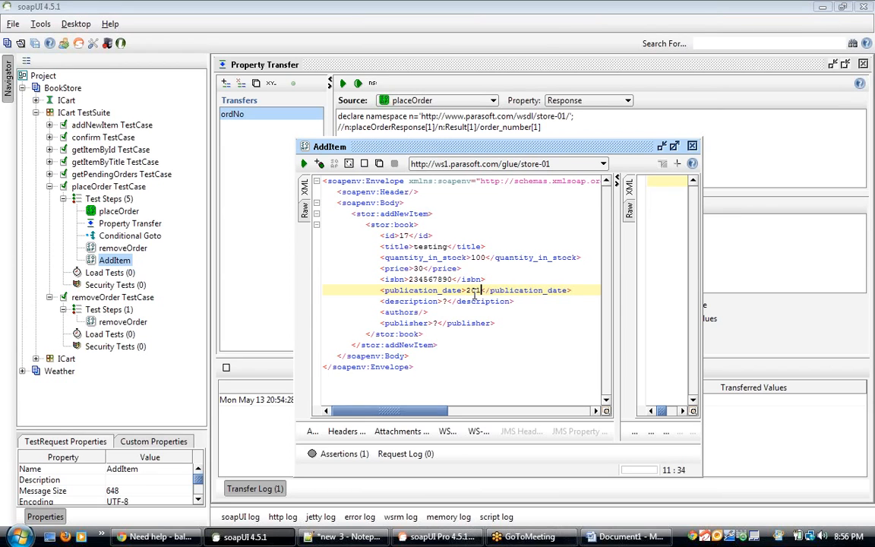
{"action": "type", "text": "05-"}
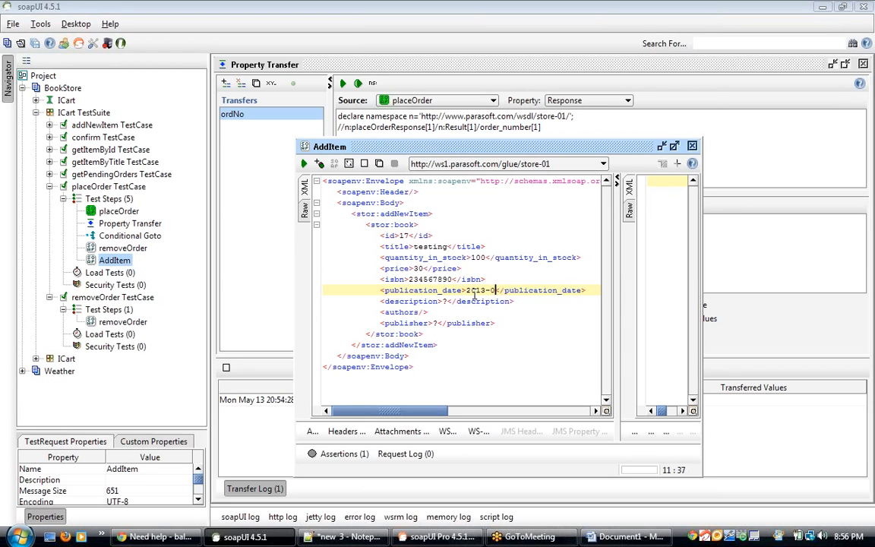
{"action": "type", "text": "15"}
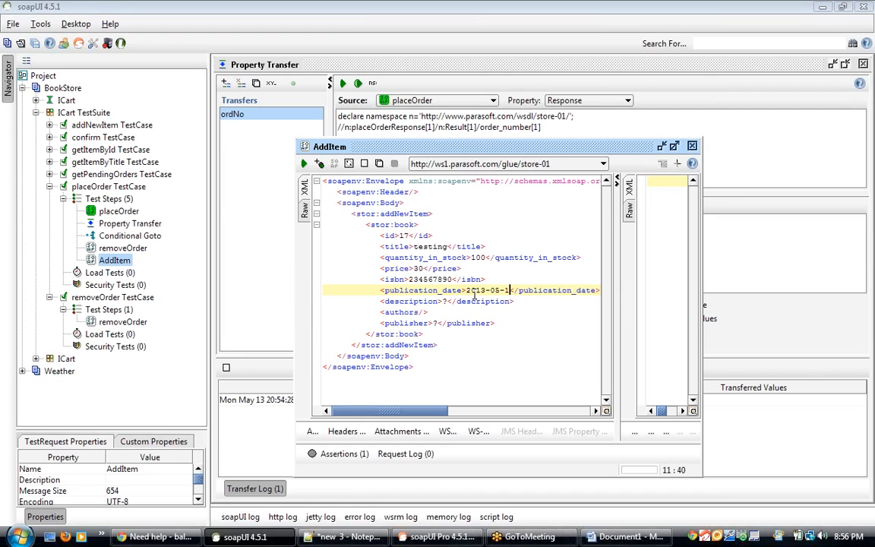
Step: Set the description to testing web services, the publisher to sam, and change the publication_date to 2013-05-11
{"action": "left_click", "coordinate": [445, 302]}
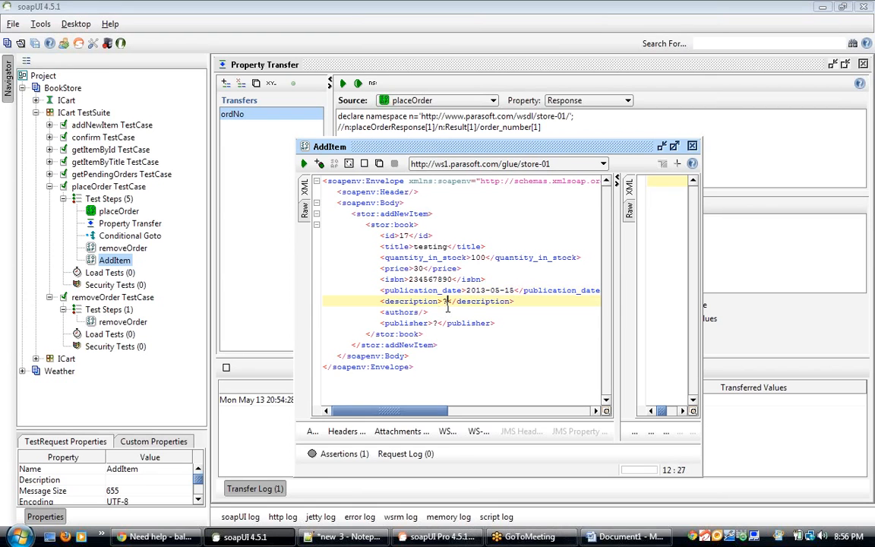
{"action": "key", "text": "BackSpace"}
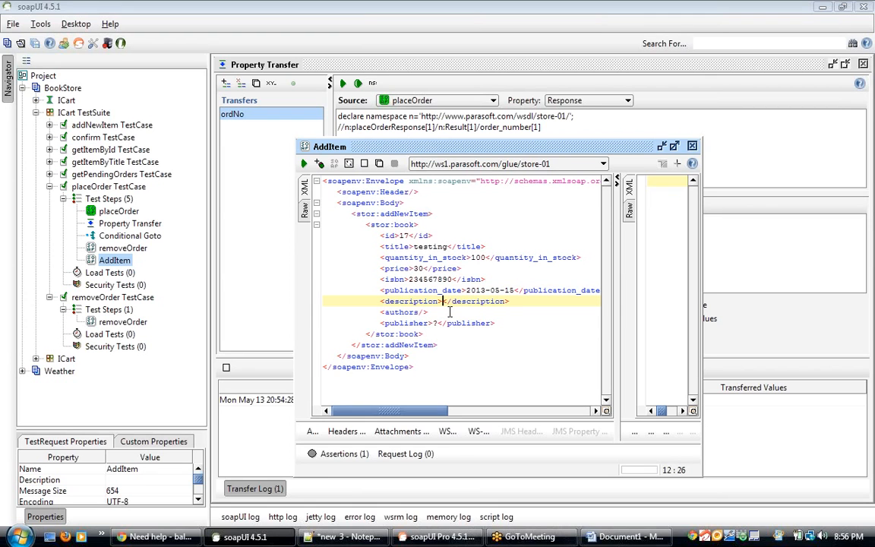
{"action": "type", "text": "testing "}
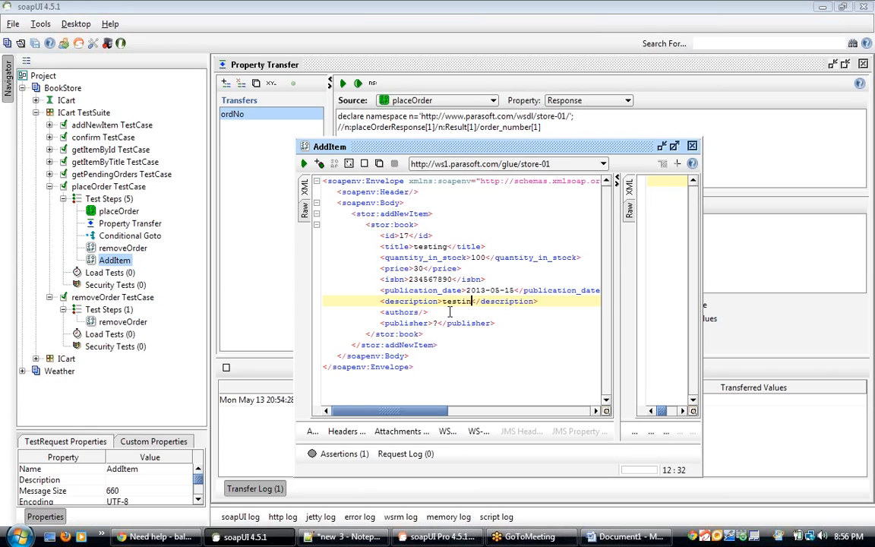
{"action": "type", "text": "web serv"}
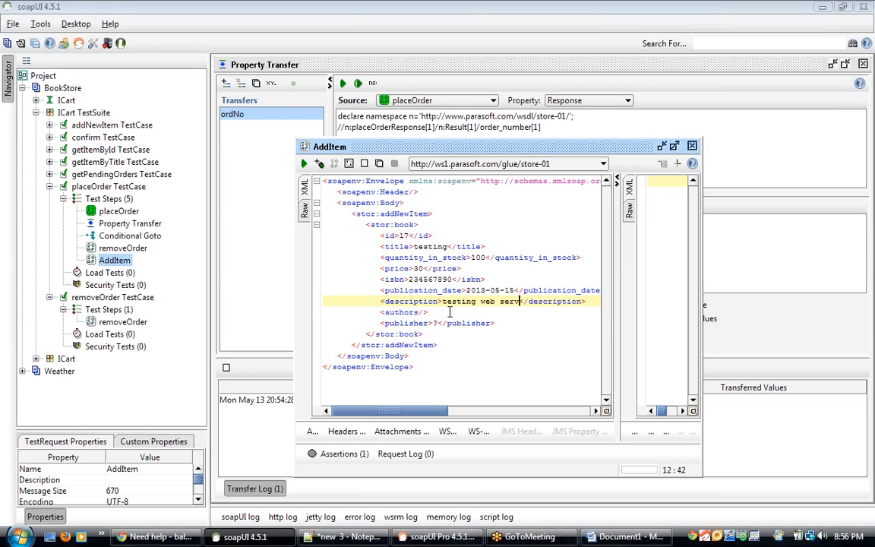
{"action": "type", "text": "ices"}
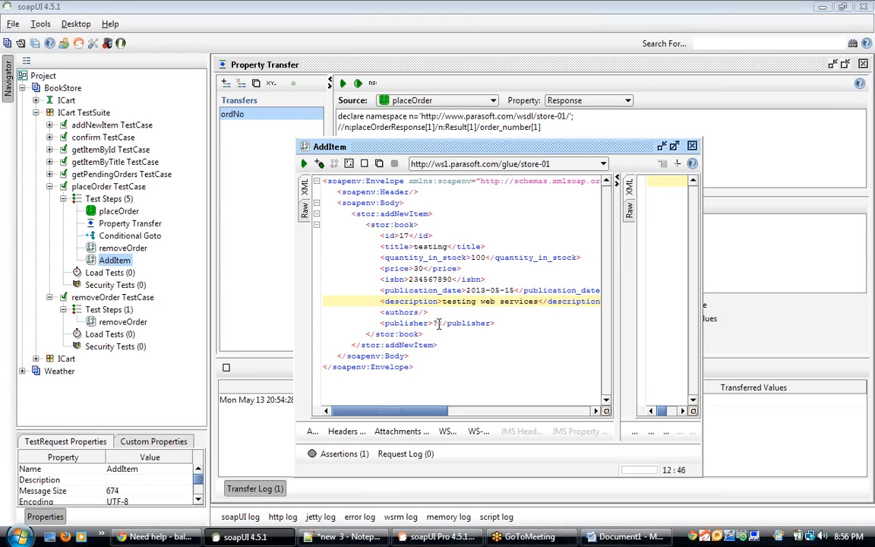
{"action": "left_click", "coordinate": [436, 324]}
{"action": "key", "text": "Delete"}
{"action": "type", "text": "sam"}
{"action": "left_click", "coordinate": [509, 290]}
{"action": "key", "text": "Delete"}
{"action": "type", "text": "1"}
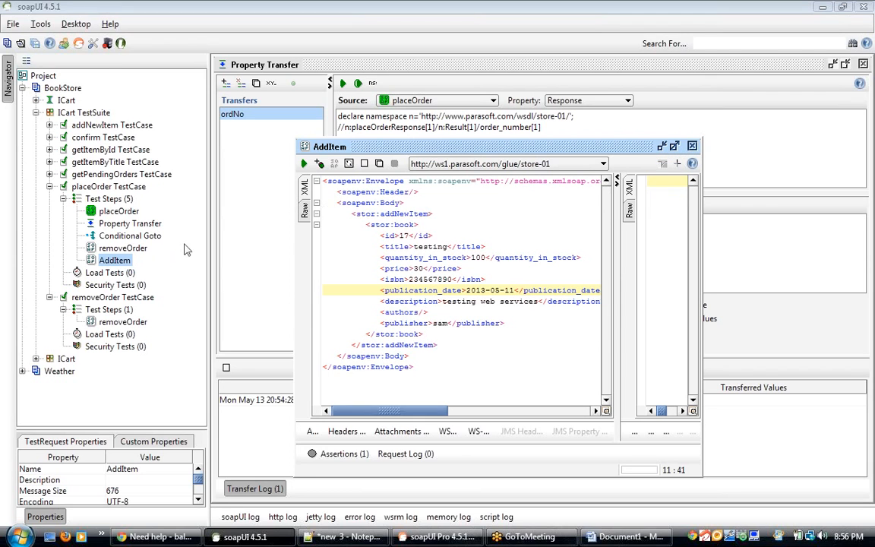
Step: Review the Conditional Goto condition editor and the placeOrder step's request and response
{"action": "left_click", "coordinate": [129, 237]}
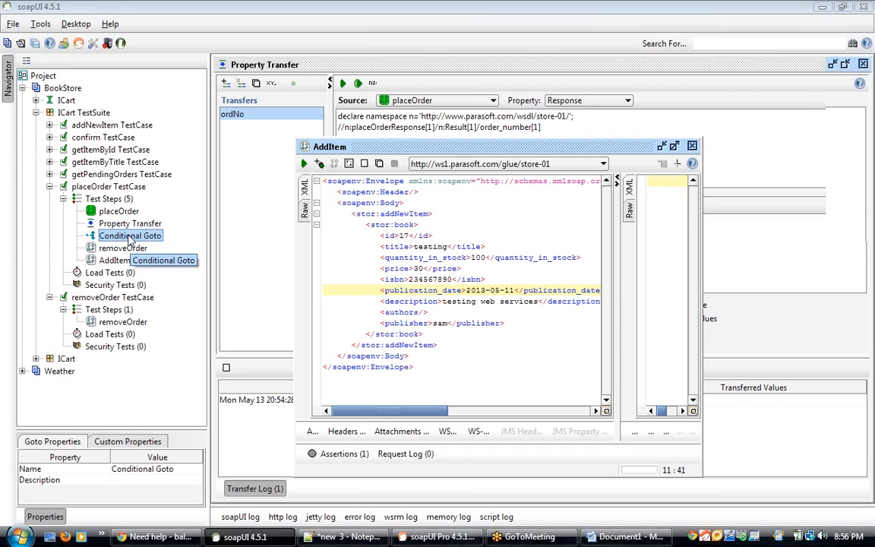
{"action": "double_click", "coordinate": [131, 240]}
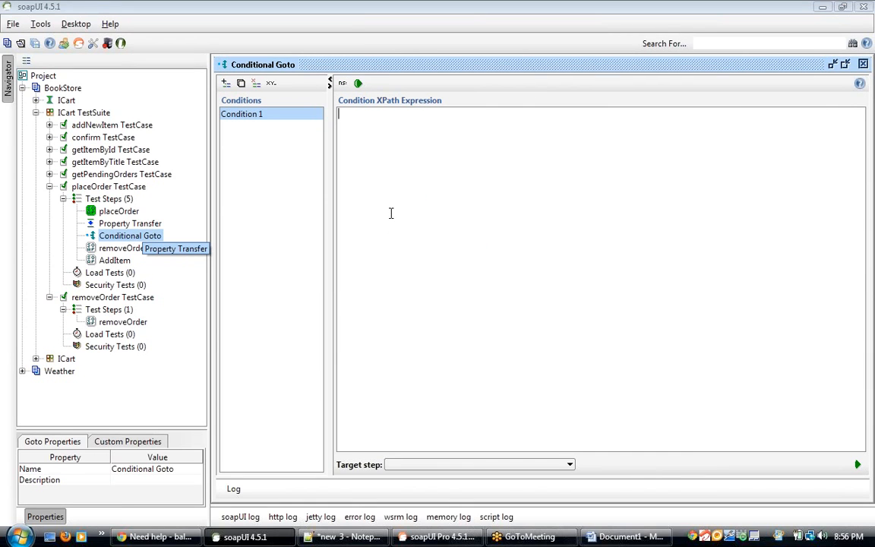
{"action": "left_click", "coordinate": [120, 211]}
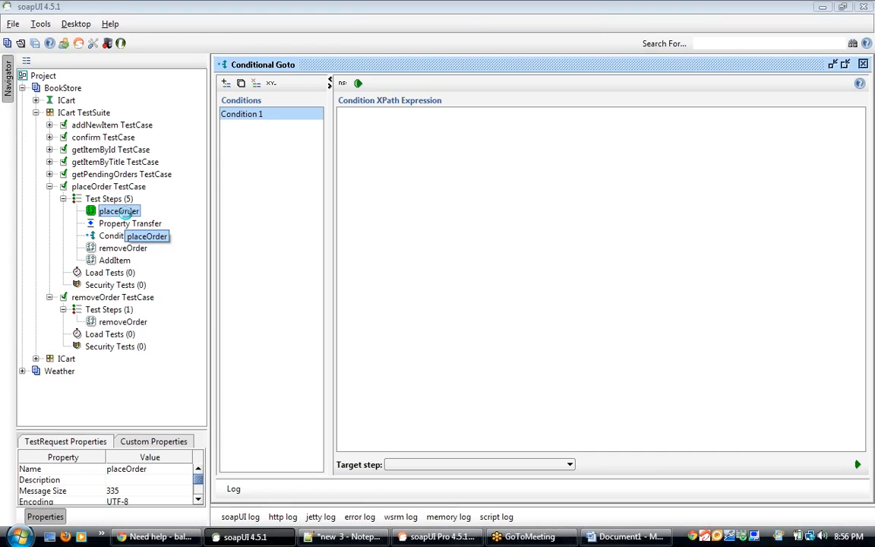
{"action": "double_click", "coordinate": [118, 211]}
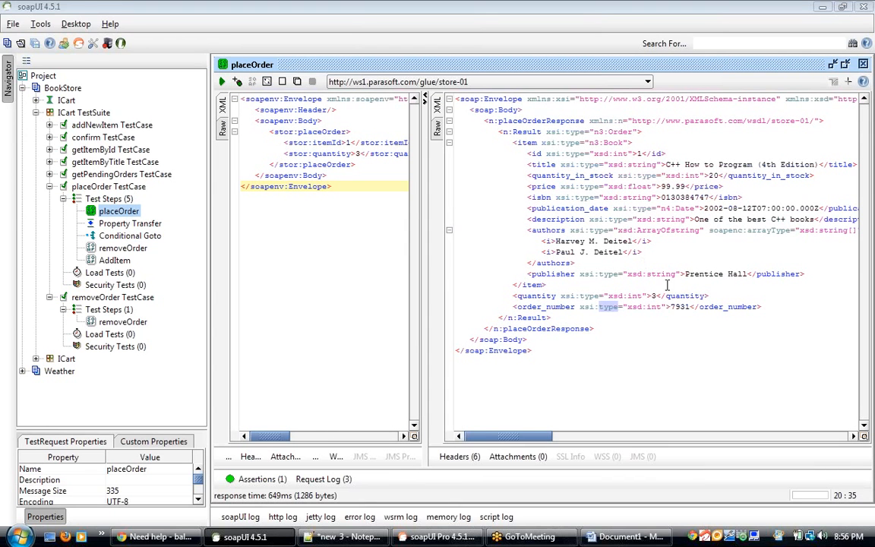
{"action": "left_click", "coordinate": [640, 154]}
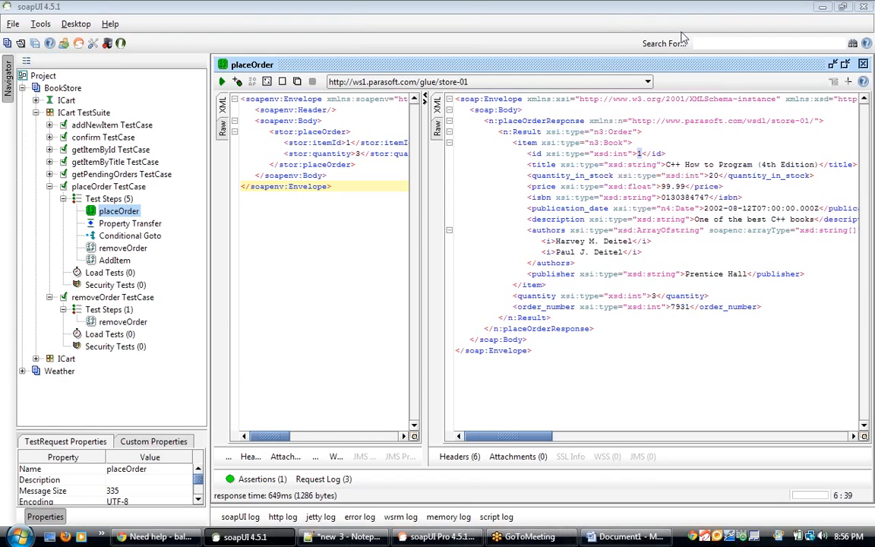
{"action": "left_click", "coordinate": [123, 248]}
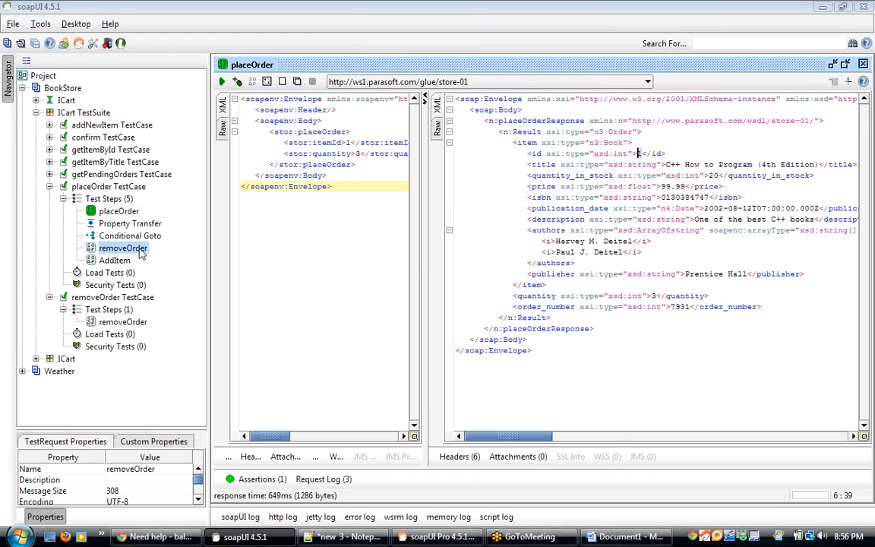
Step: Browse the placeOrder test case's steps and open the Conditional Goto step's editor
{"action": "left_click", "coordinate": [651, 153]}
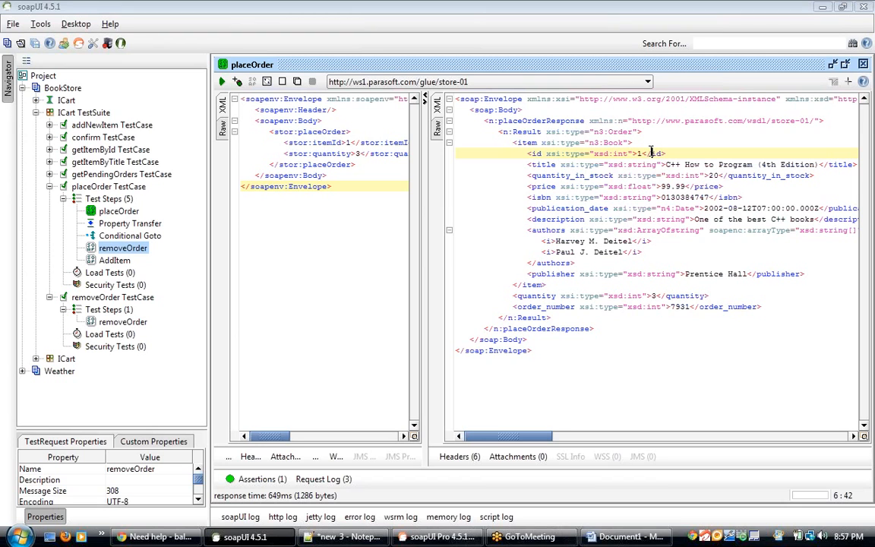
{"action": "left_click", "coordinate": [115, 261]}
{"action": "left_click", "coordinate": [126, 249]}
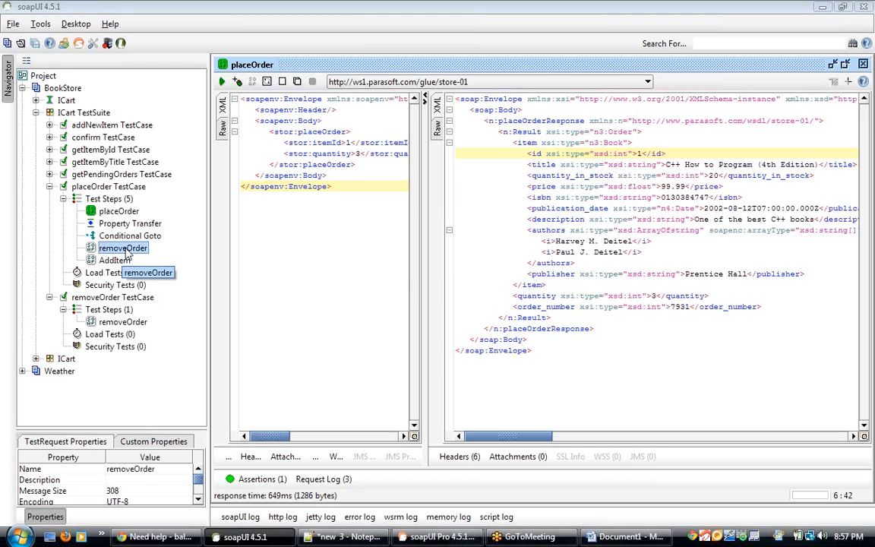
{"action": "left_click", "coordinate": [121, 211]}
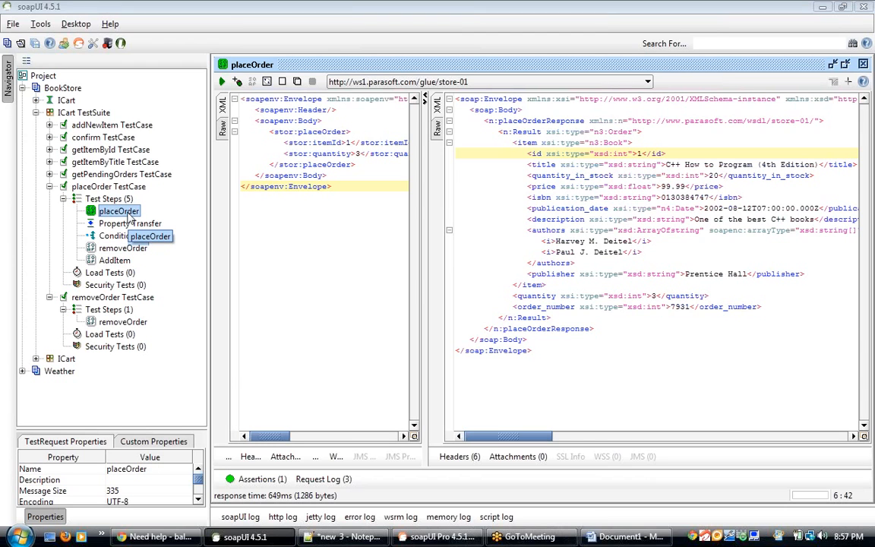
{"action": "left_click", "coordinate": [127, 224]}
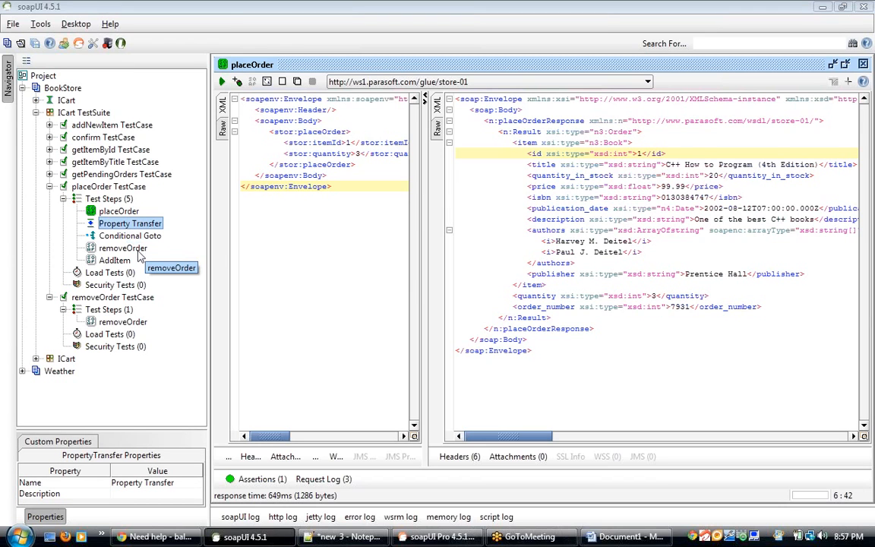
{"action": "left_click", "coordinate": [135, 250]}
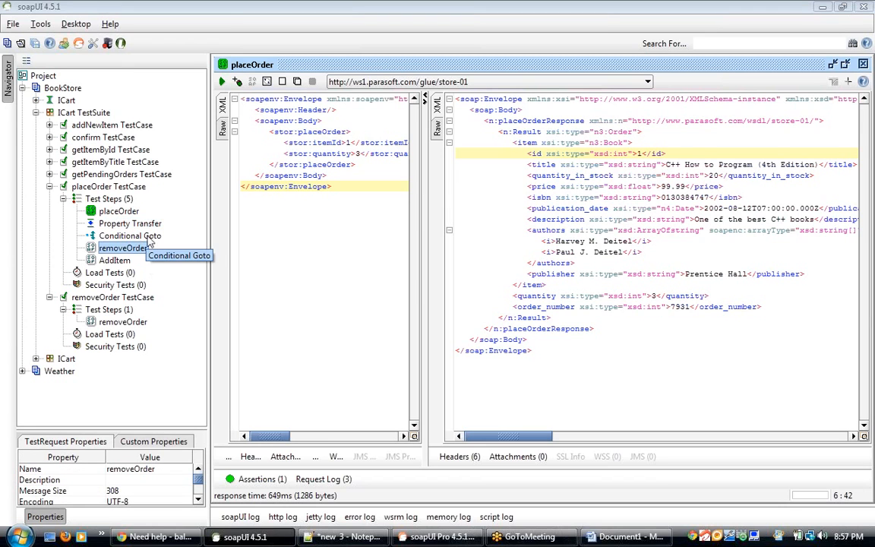
{"action": "left_click", "coordinate": [148, 237]}
{"action": "double_click", "coordinate": [149, 239]}
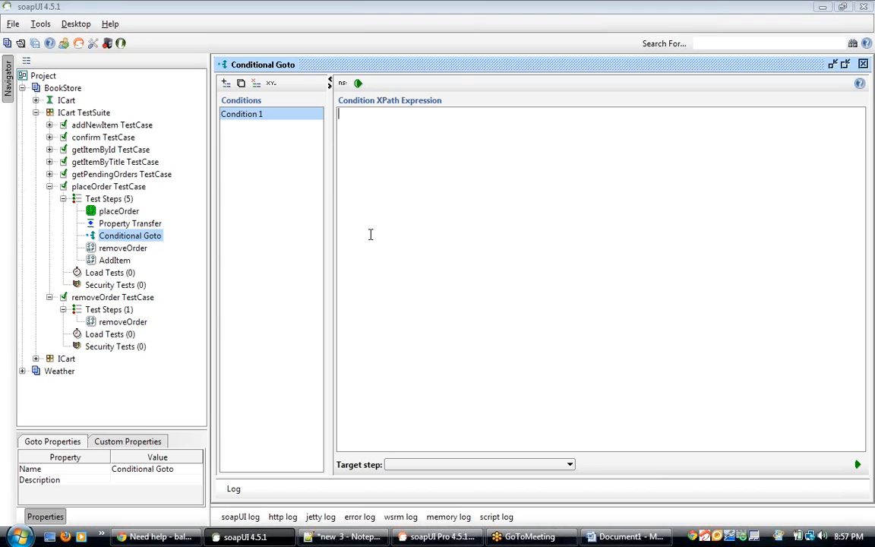
Step: Reorder the test steps so Conditional Goto runs directly after placeOrder, ahead of Property Transfer
{"action": "left_click", "coordinate": [154, 224]}
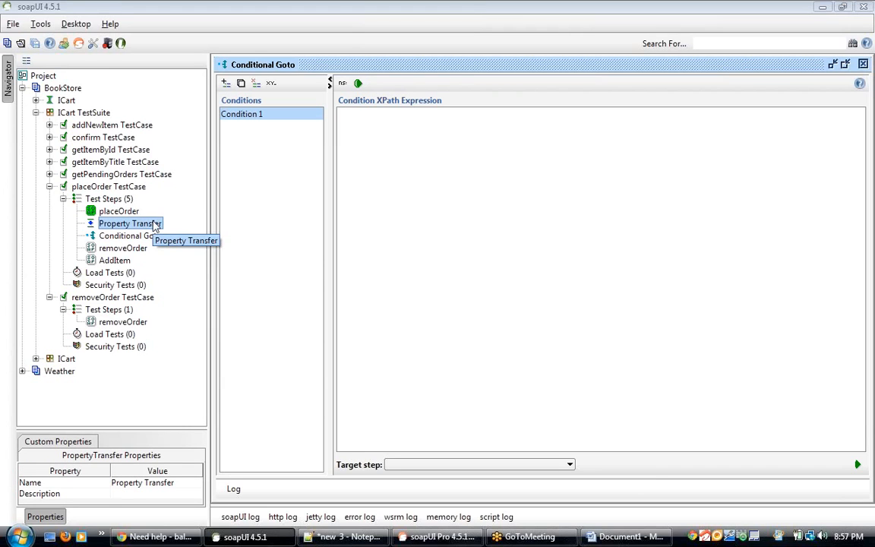
{"action": "left_click_drag", "start_coordinate": [154, 224], "coordinate": [119, 211]}
{"action": "left_click", "coordinate": [128, 223]}
{"action": "double_click", "coordinate": [120, 212]}
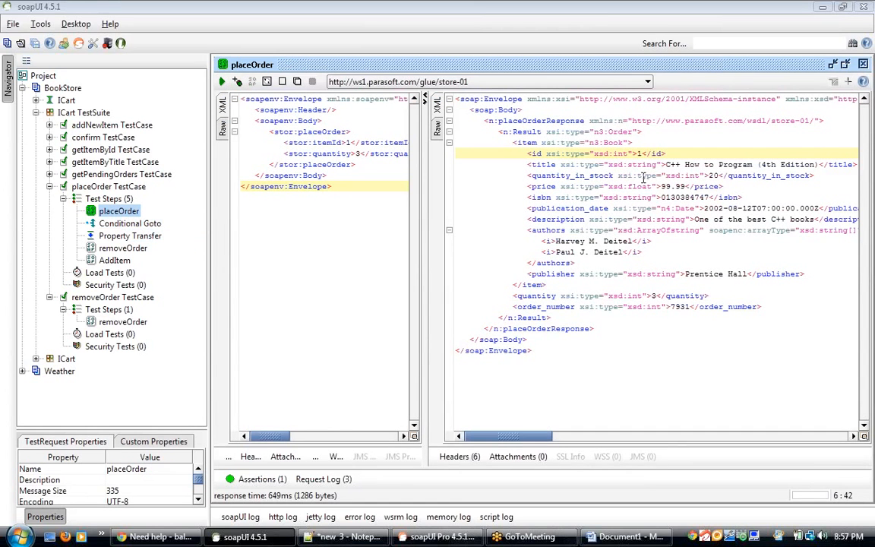
Step: Review the placeOrder response's order_number element and each step of the reordered test case
{"action": "double_click", "coordinate": [680, 307]}
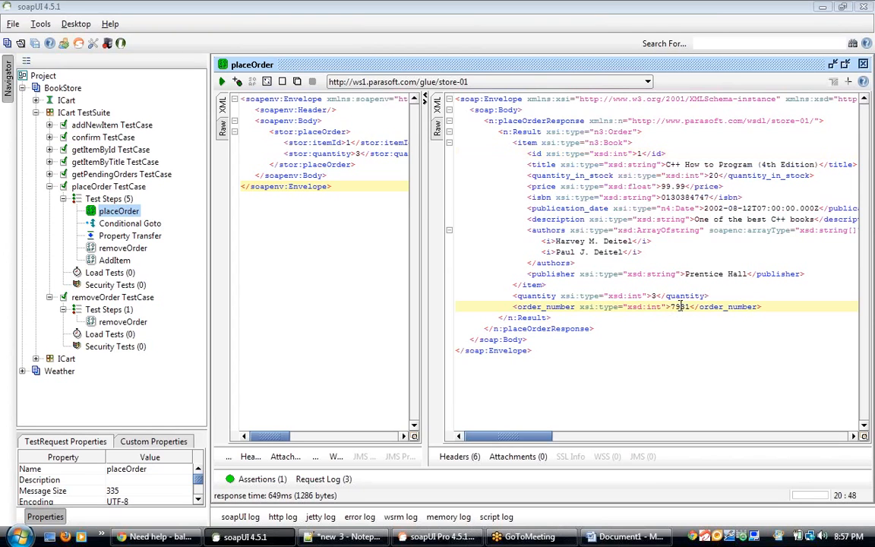
{"action": "left_click", "coordinate": [642, 153]}
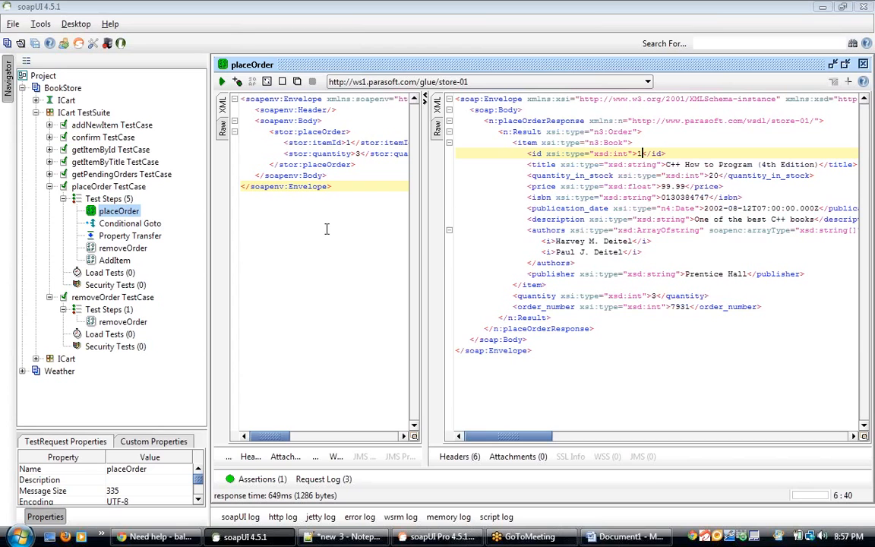
{"action": "left_click", "coordinate": [145, 224]}
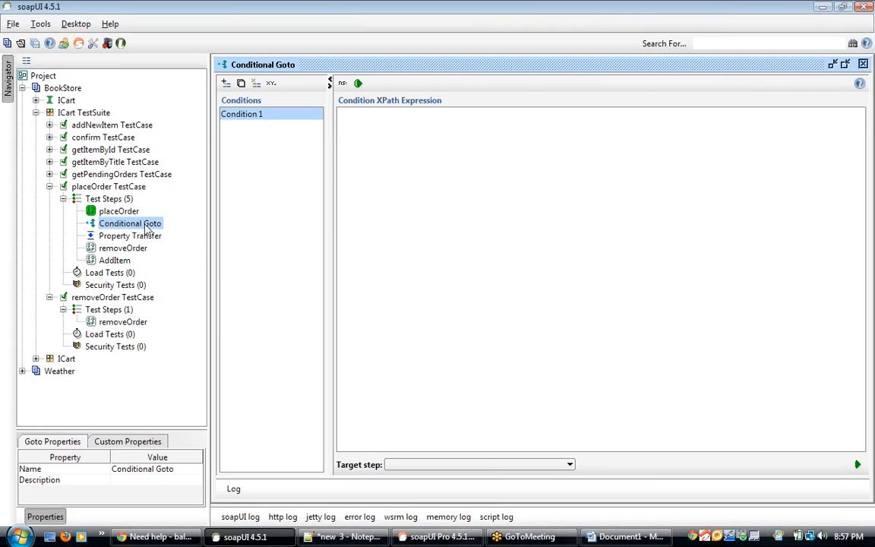
{"action": "left_click", "coordinate": [126, 260]}
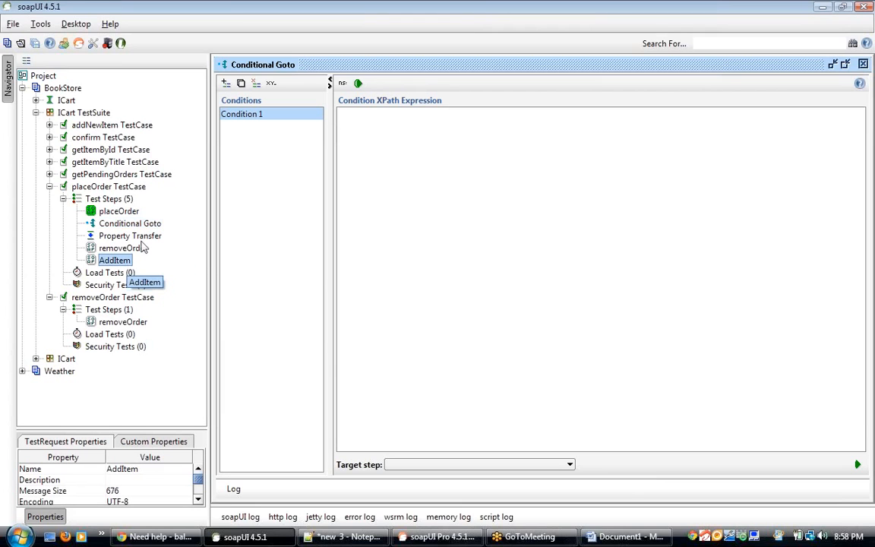
{"action": "left_click", "coordinate": [151, 228]}
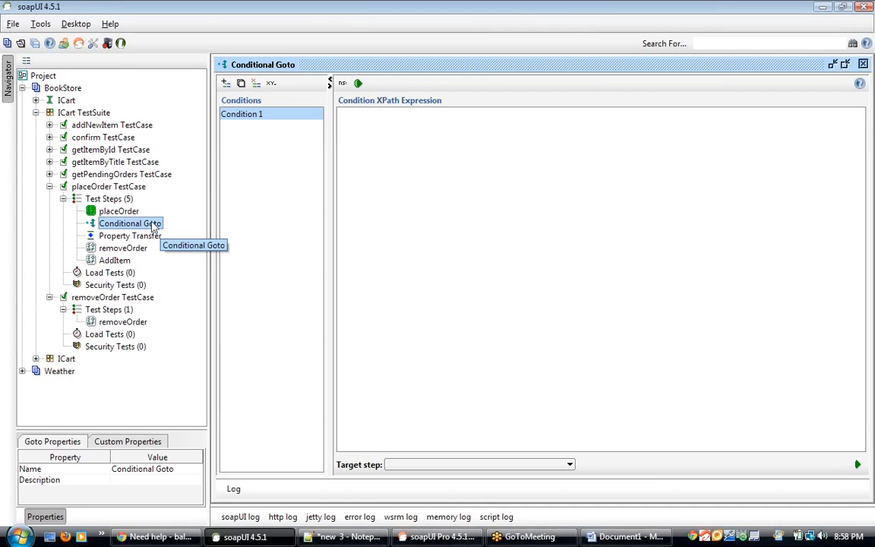
{"action": "left_click", "coordinate": [254, 118]}
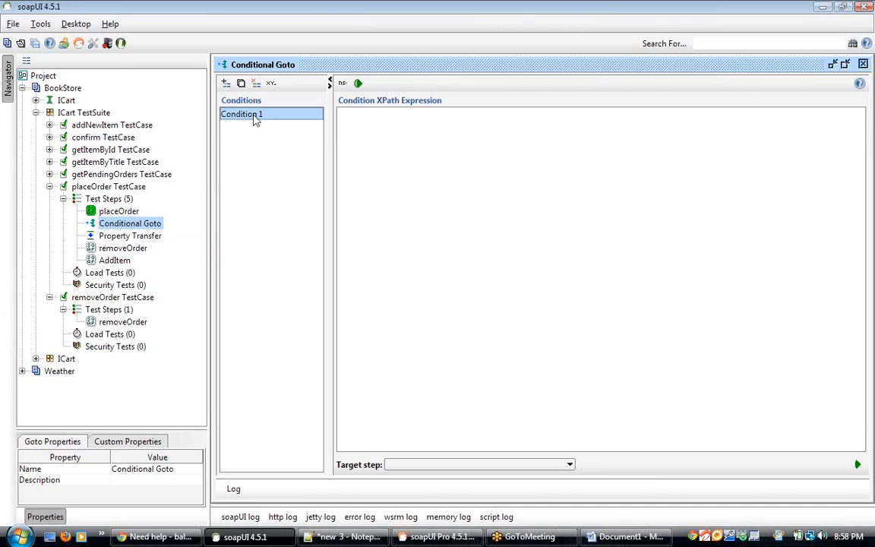
{"action": "left_click", "coordinate": [376, 148]}
{"action": "left_click", "coordinate": [129, 212]}
{"action": "double_click", "coordinate": [132, 215]}
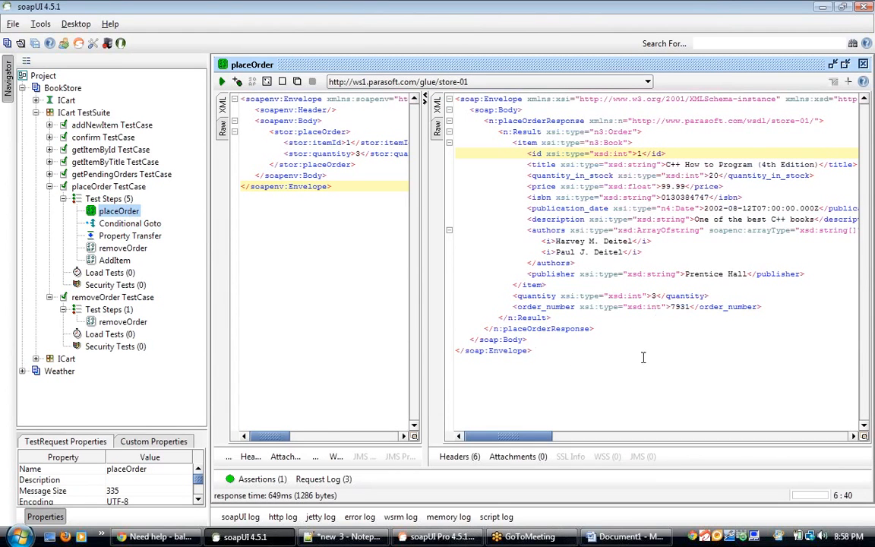
{"action": "double_click", "coordinate": [679, 307]}
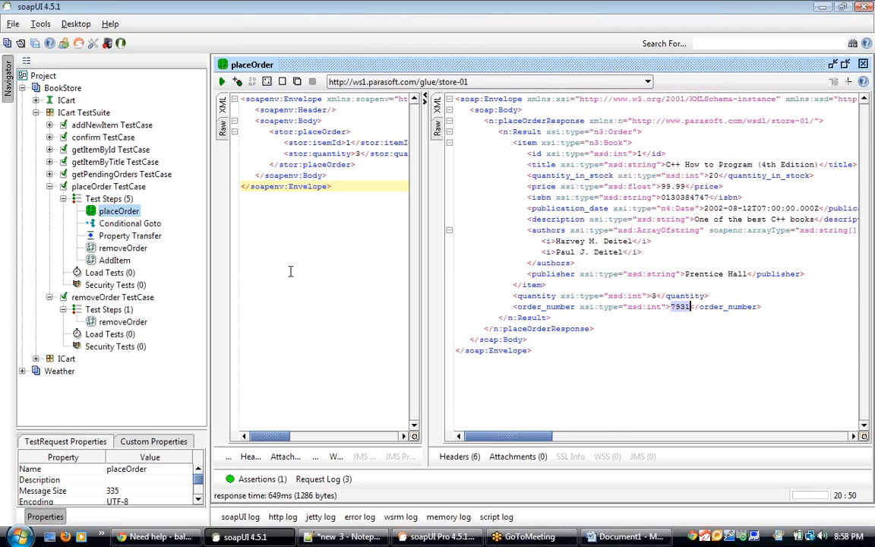
{"action": "left_click", "coordinate": [127, 235]}
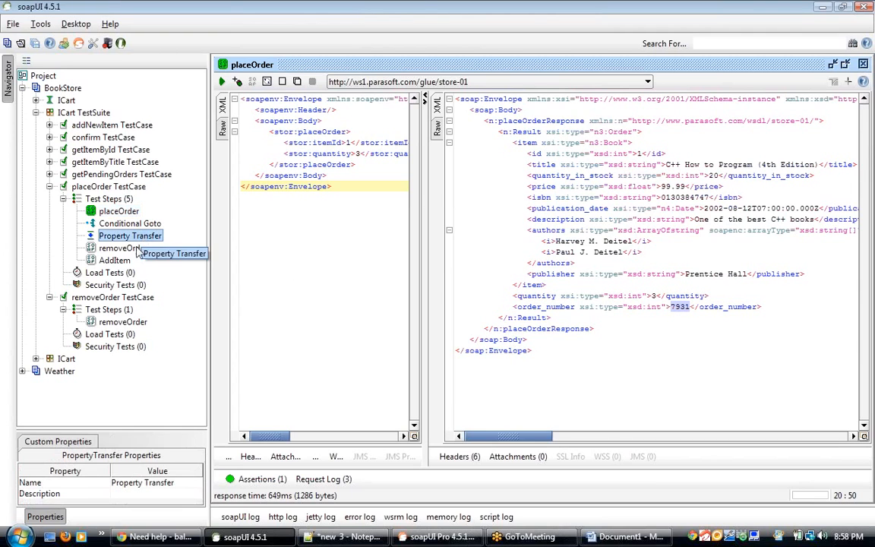
{"action": "left_click", "coordinate": [123, 248]}
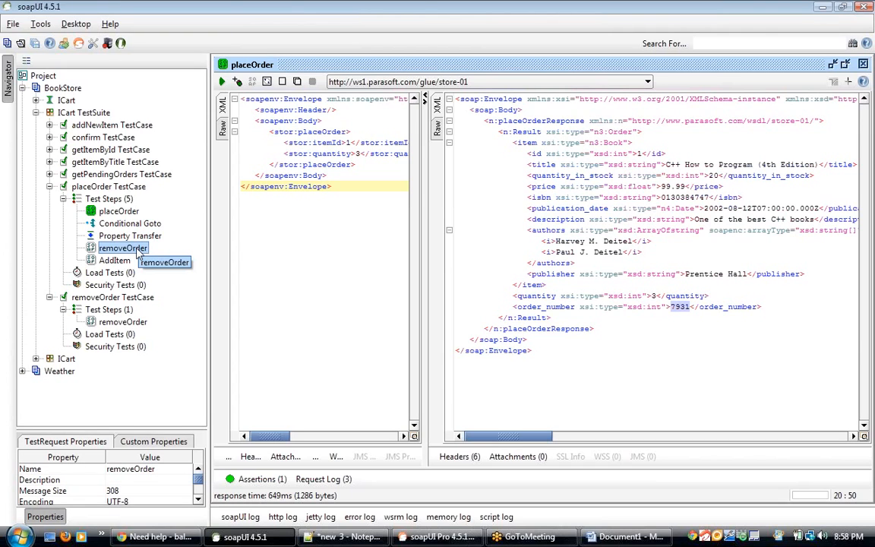
{"action": "left_click", "coordinate": [117, 261]}
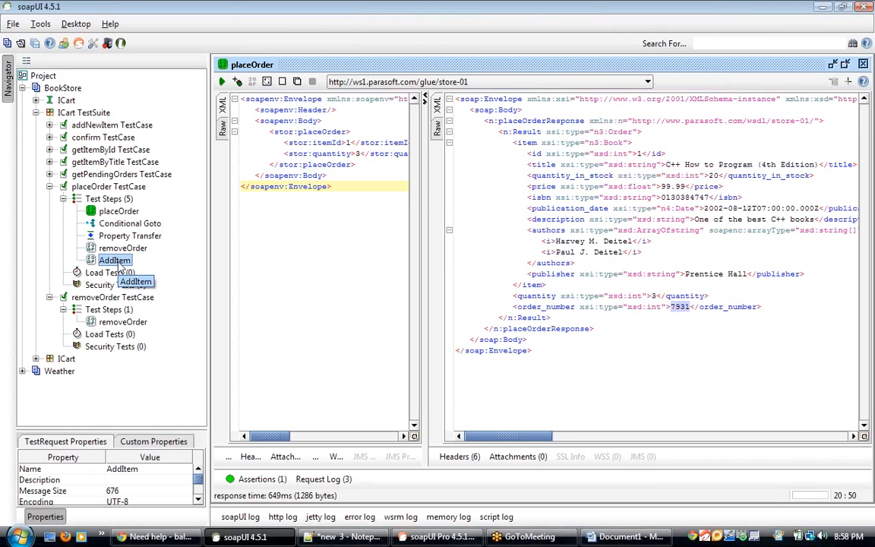
{"action": "left_click", "coordinate": [131, 222]}
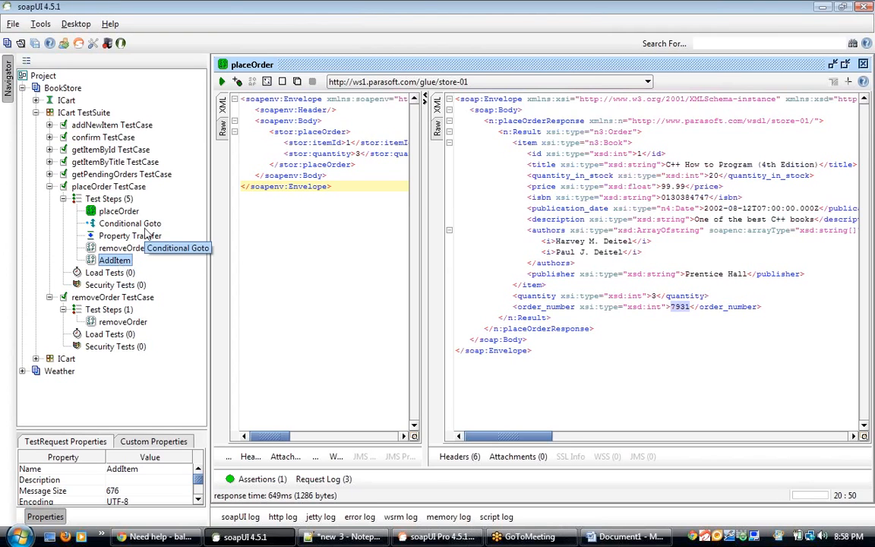
Step: Compare the saved XPath notes with the Property Transfer step and copy its source XPath expression
{"action": "left_click", "coordinate": [376, 537]}
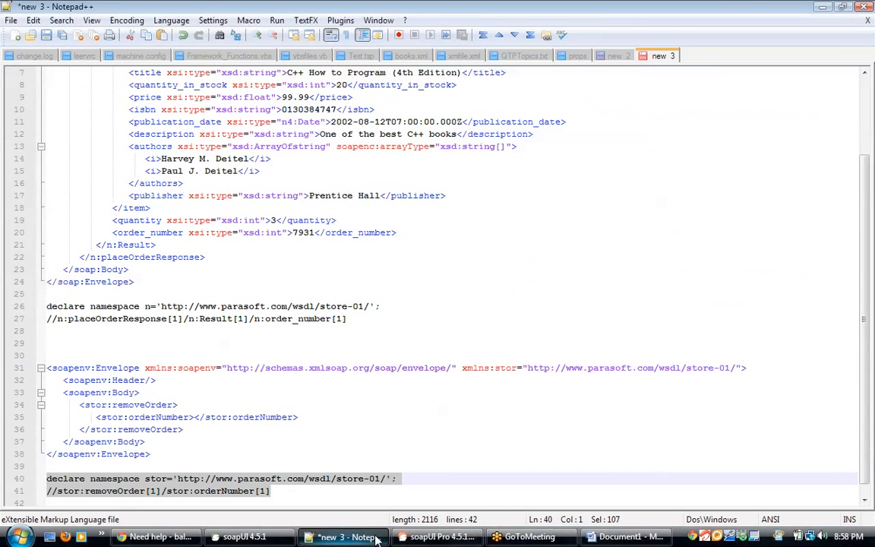
{"action": "left_click", "coordinate": [156, 491]}
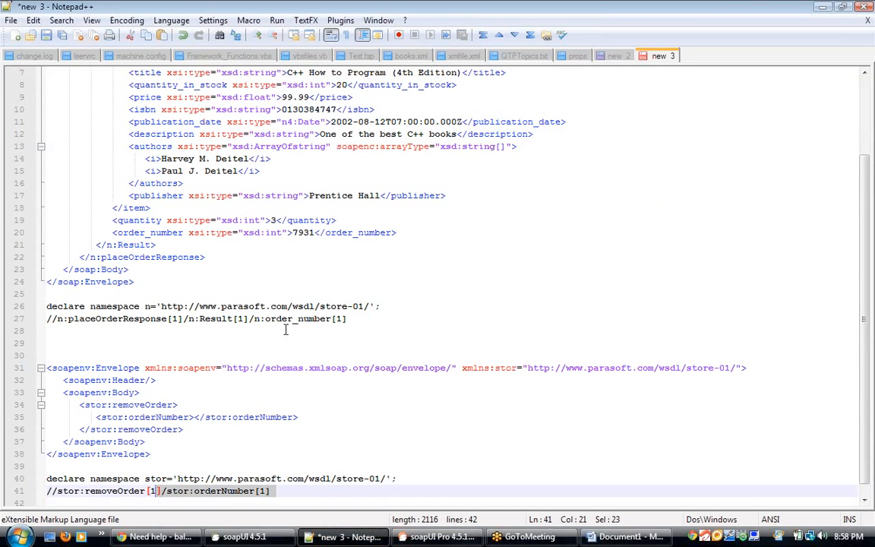
{"action": "left_click", "coordinate": [346, 317]}
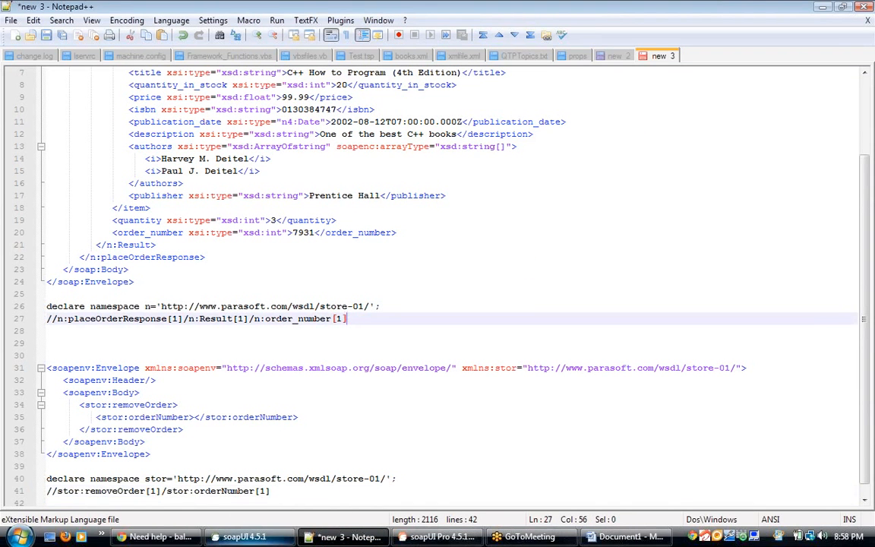
{"action": "key", "text": "alt+Tab"}
{"action": "left_click", "coordinate": [155, 236]}
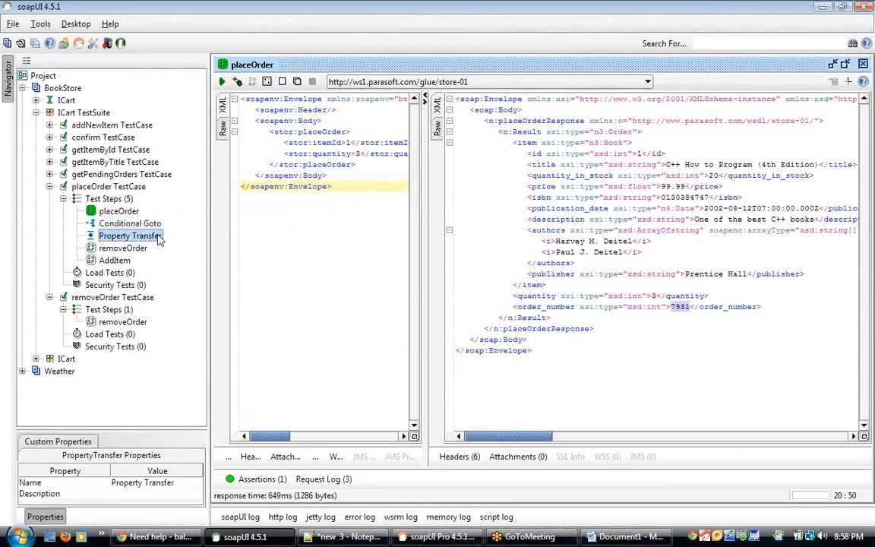
{"action": "double_click", "coordinate": [129, 236]}
{"action": "left_click", "coordinate": [488, 115]}
{"action": "key", "text": "ctrl+a"}
{"action": "key", "text": "ctrl+c"}
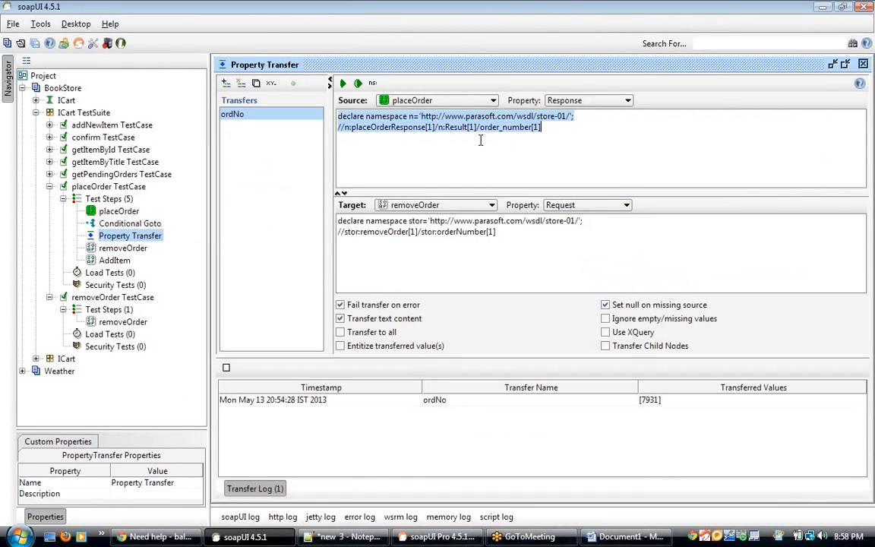
Step: Paste the order_number XPath into Condition 1 of the Conditional Goto and wrap it in exists()
{"action": "double_click", "coordinate": [149, 224]}
{"action": "left_click", "coordinate": [284, 116]}
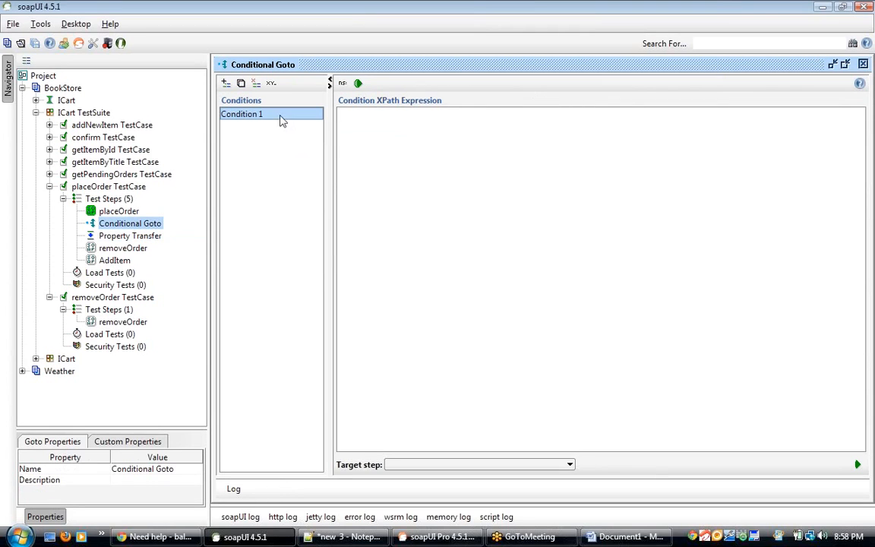
{"action": "left_click", "coordinate": [387, 147]}
{"action": "key", "text": "ctrl+v"}
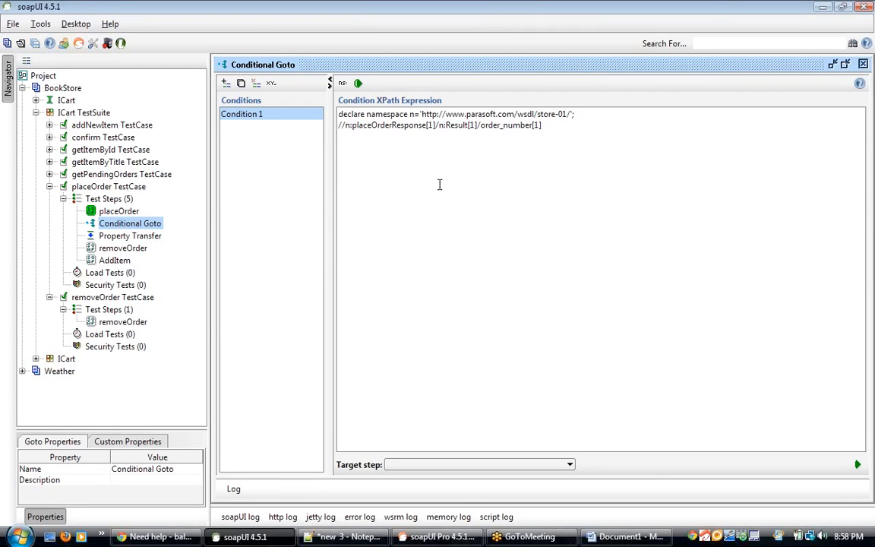
{"action": "type", "text": "exists("}
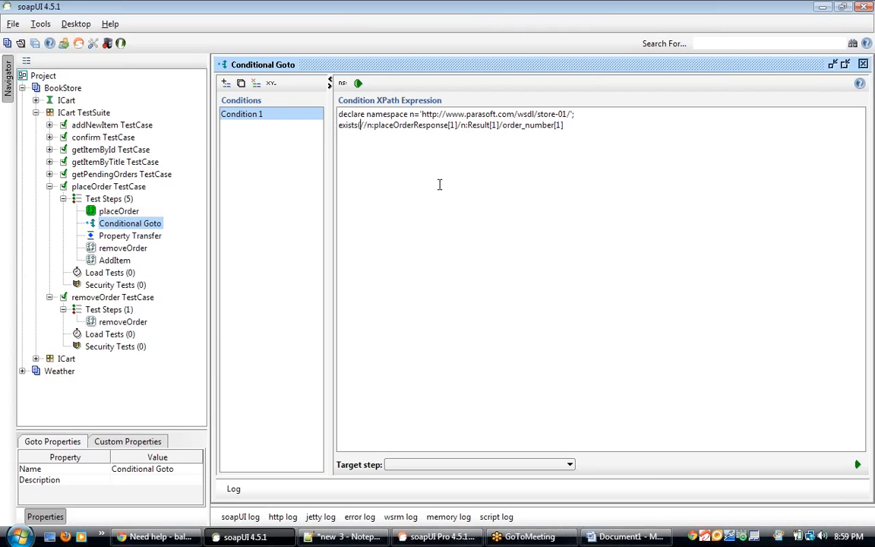
{"action": "type", "text": ")"}
Step: Set Condition 1's target step to removeOrder and run the condition test
{"action": "left_click", "coordinate": [424, 466]}
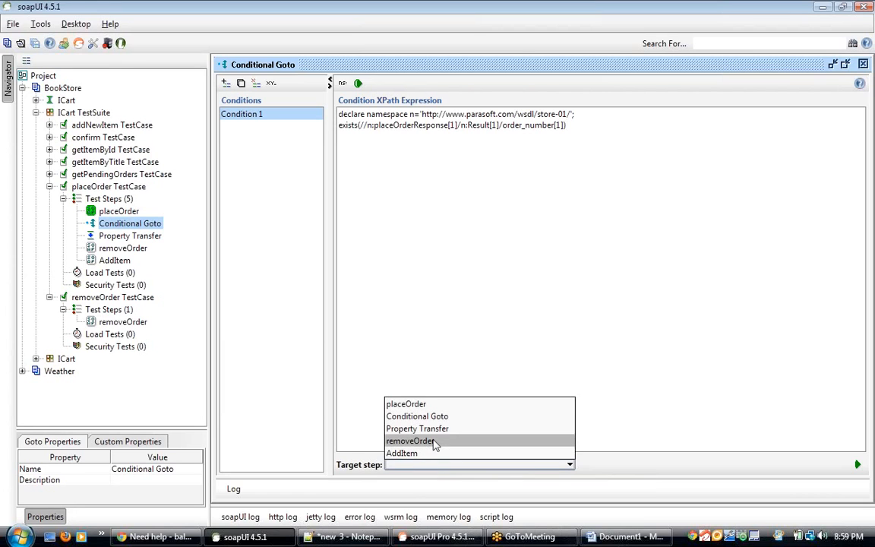
{"action": "left_click", "coordinate": [435, 442]}
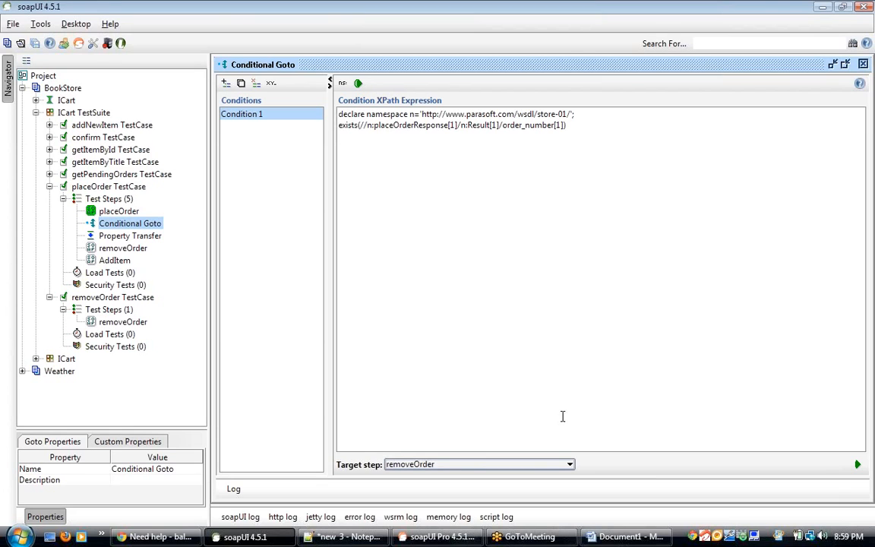
{"action": "left_click", "coordinate": [367, 114]}
{"action": "left_click", "coordinate": [358, 84]}
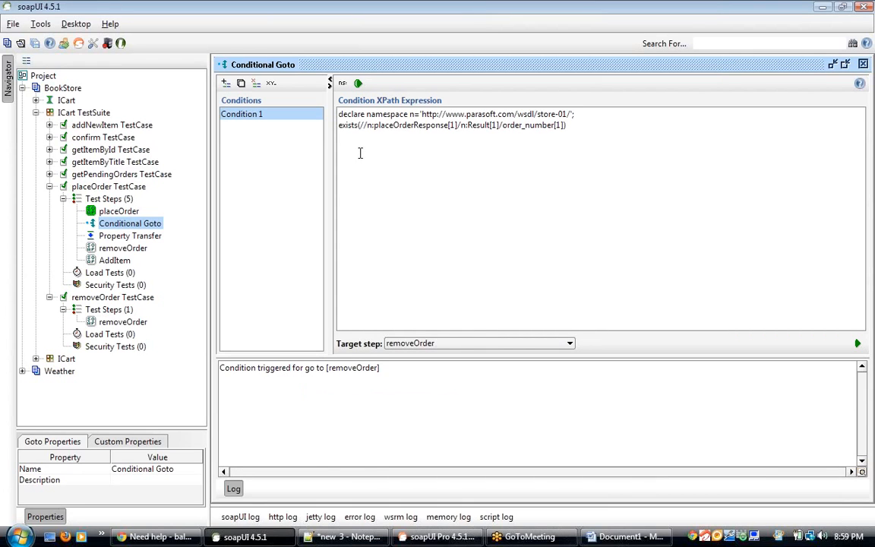
Step: Remove the exists() wrapper from the condition expression and run the condition test again
{"action": "left_click_drag", "start_coordinate": [358, 127], "coordinate": [322, 121]}
{"action": "key", "text": "Delete"}
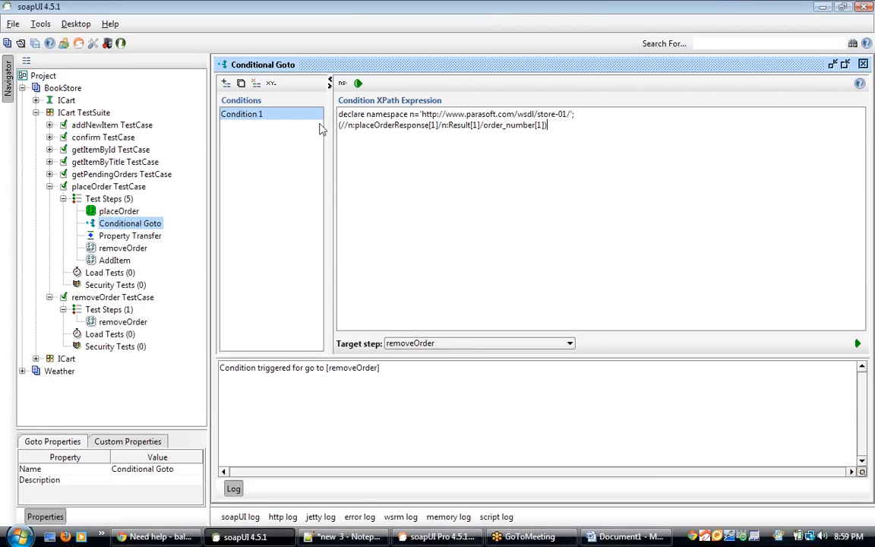
{"action": "key", "text": "End"}
{"action": "key", "text": "BackSpace"}
{"action": "key", "text": "Delete"}
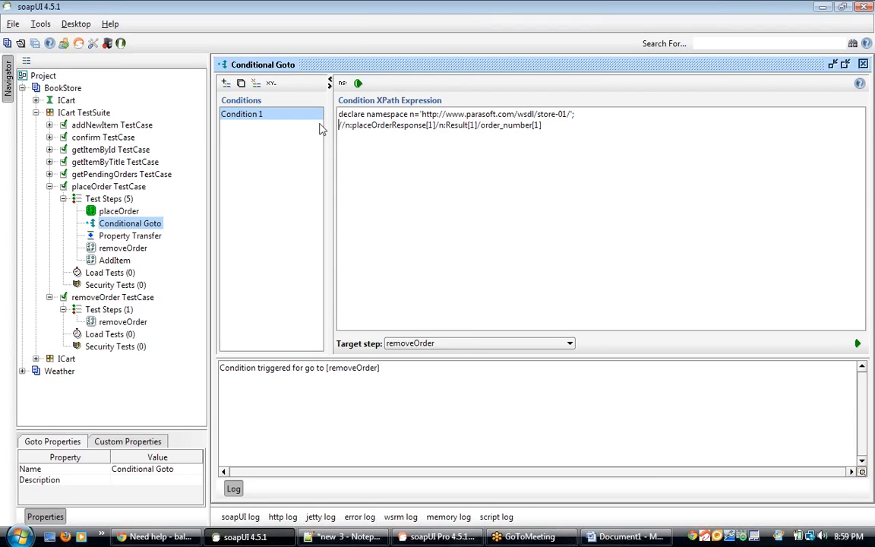
{"action": "left_click", "coordinate": [357, 83]}
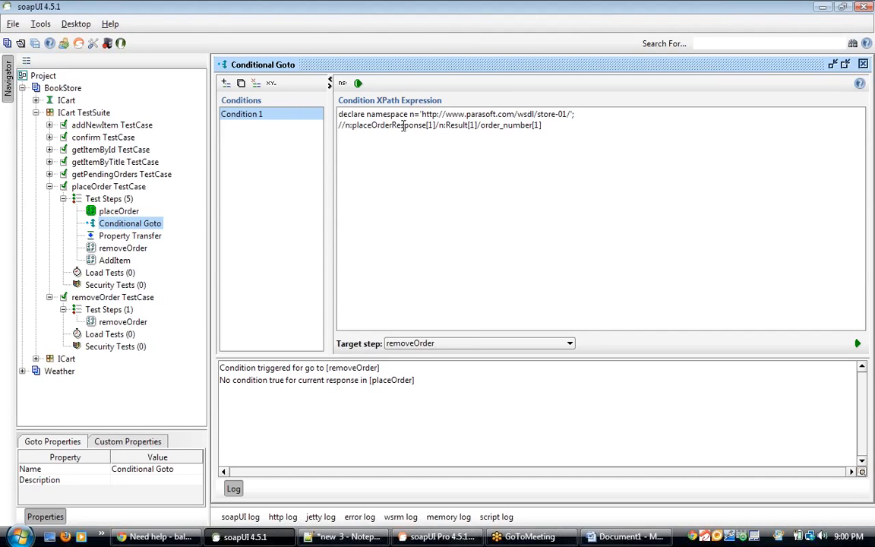
Step: Wrap the order_number XPath in Condition 1 inside exists() again
{"action": "type", "text": "exists"}
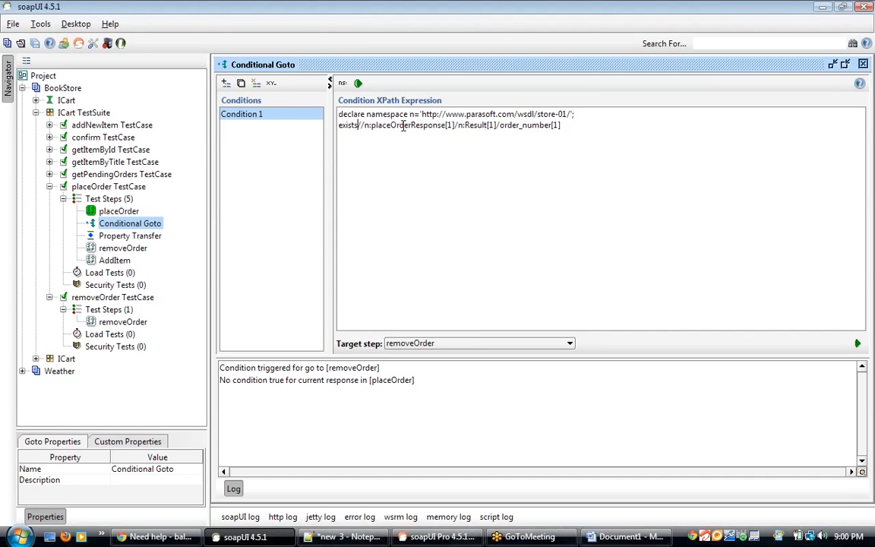
{"action": "type", "text": "("}
{"action": "type", "text": ")"}
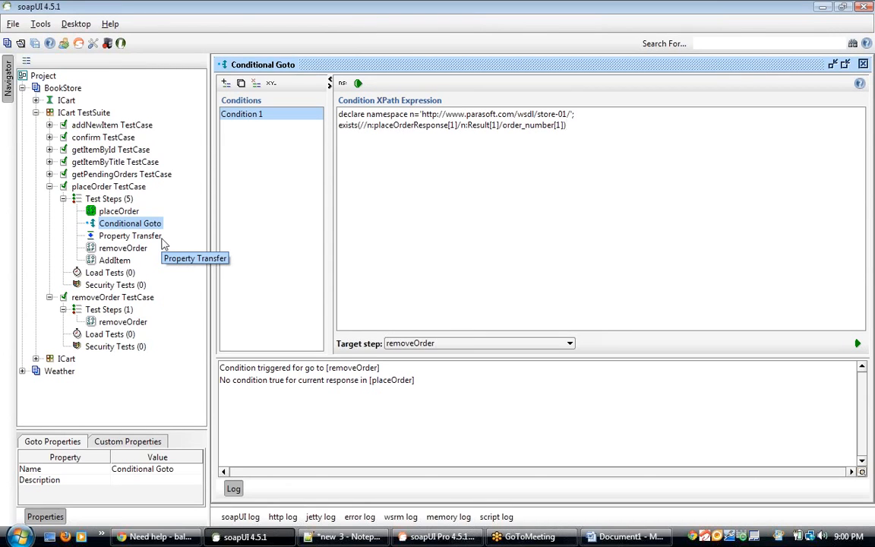
{"action": "double_click", "coordinate": [351, 127]}
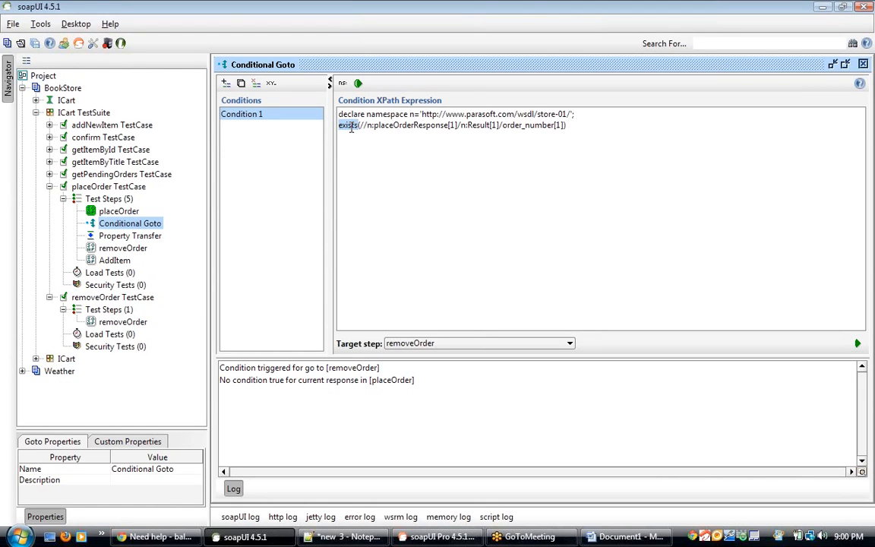
Step: Reselect removeOrder as Condition 1's target step and run the condition test
{"action": "left_click", "coordinate": [427, 346]}
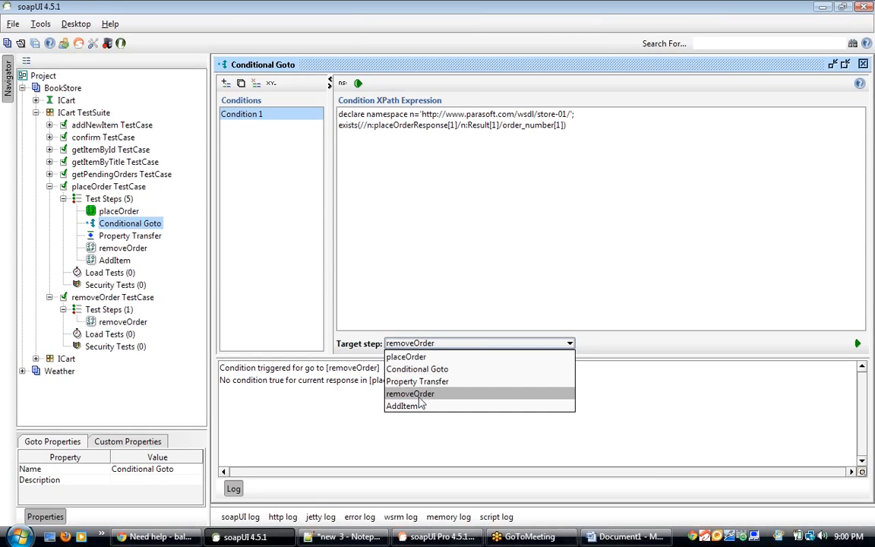
{"action": "left_click", "coordinate": [472, 393]}
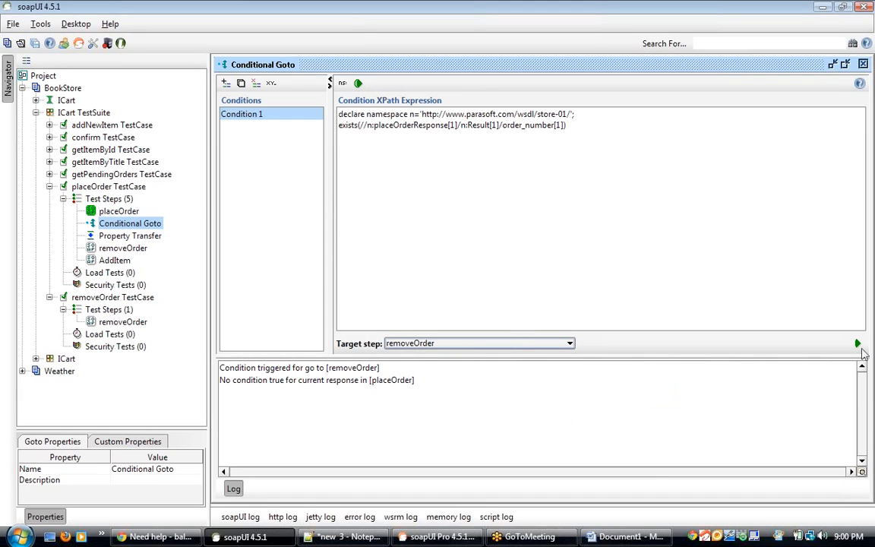
{"action": "left_click", "coordinate": [857, 343]}
{"action": "left_click", "coordinate": [439, 282]}
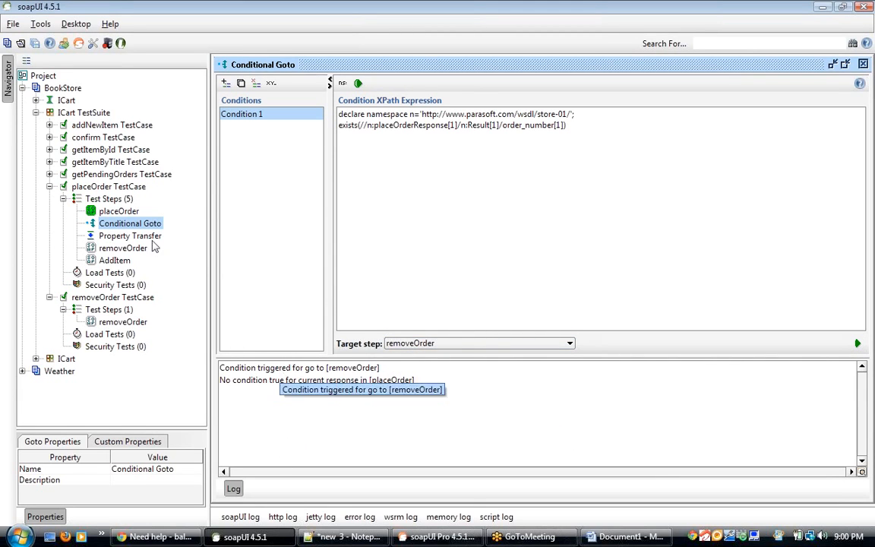
Step: Open the placeOrder TestCase editor, run the whole test case, and reopen the Conditional Goto step to review its log
{"action": "left_click", "coordinate": [118, 199]}
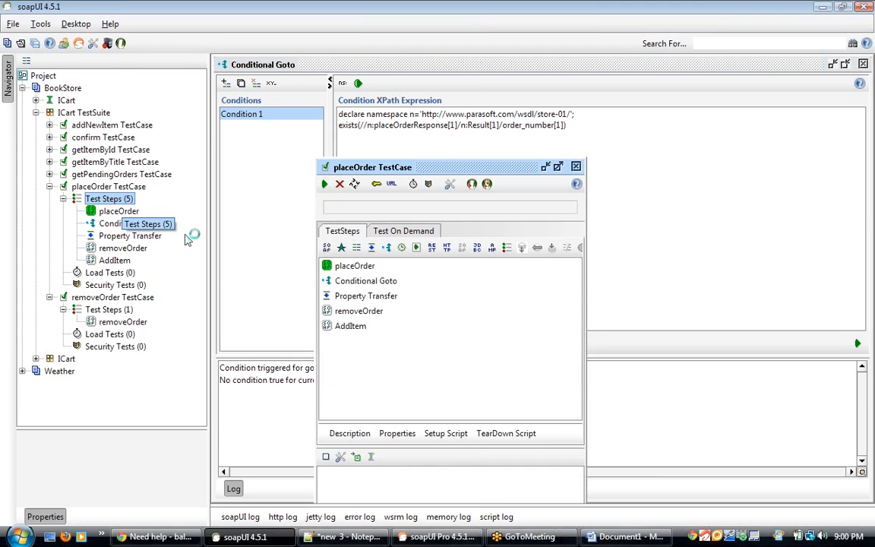
{"action": "double_click", "coordinate": [466, 170]}
{"action": "left_click", "coordinate": [258, 164]}
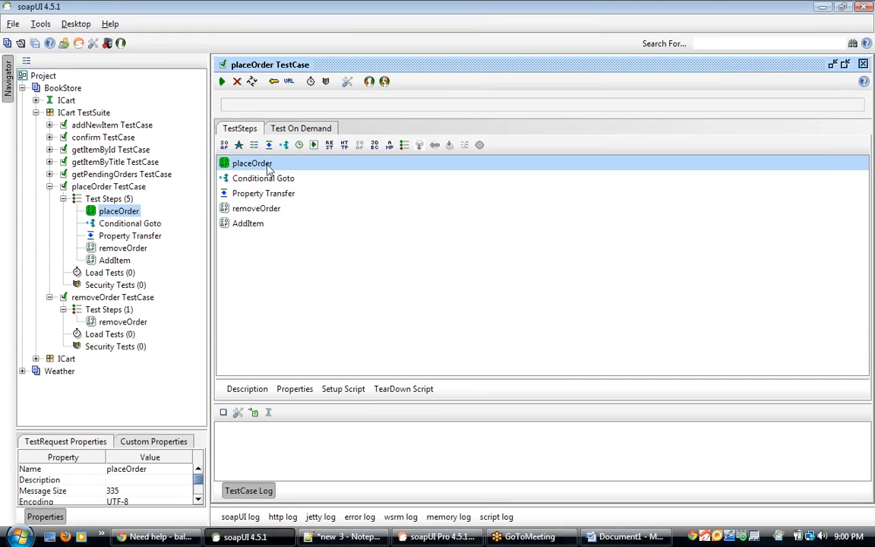
{"action": "left_click", "coordinate": [267, 181]}
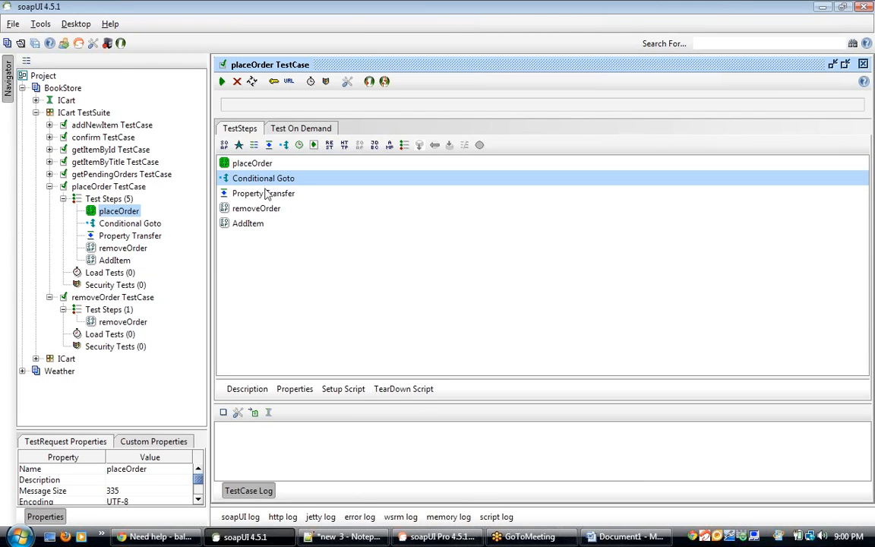
{"action": "left_click", "coordinate": [265, 196]}
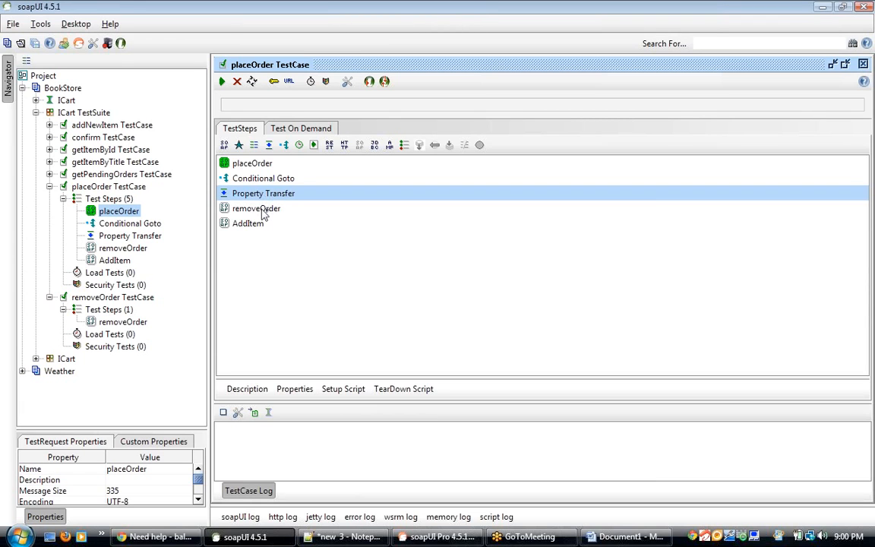
{"action": "left_click", "coordinate": [263, 209]}
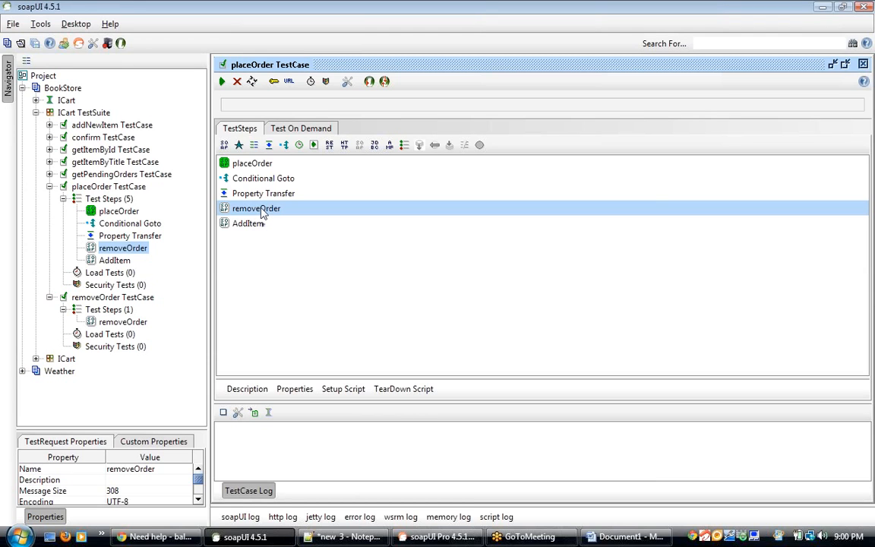
{"action": "left_click", "coordinate": [223, 82]}
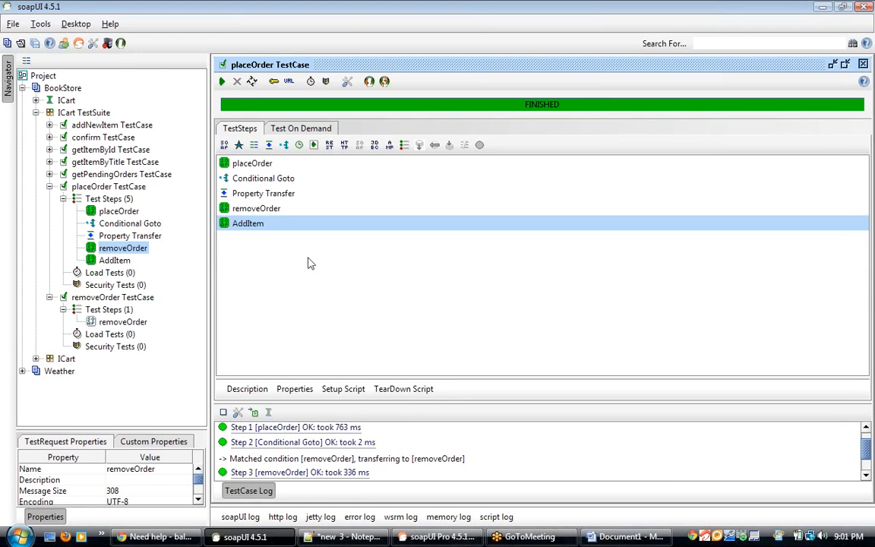
{"action": "left_click", "coordinate": [263, 209]}
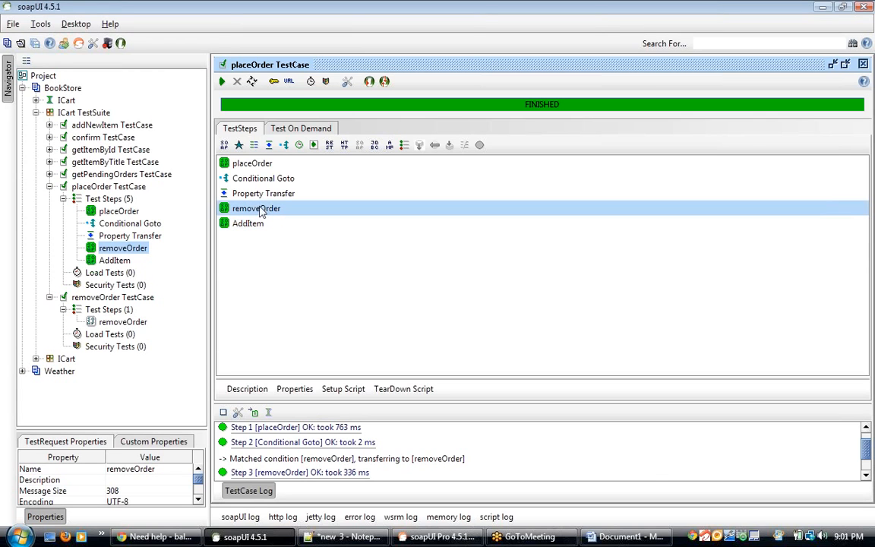
{"action": "double_click", "coordinate": [152, 224]}
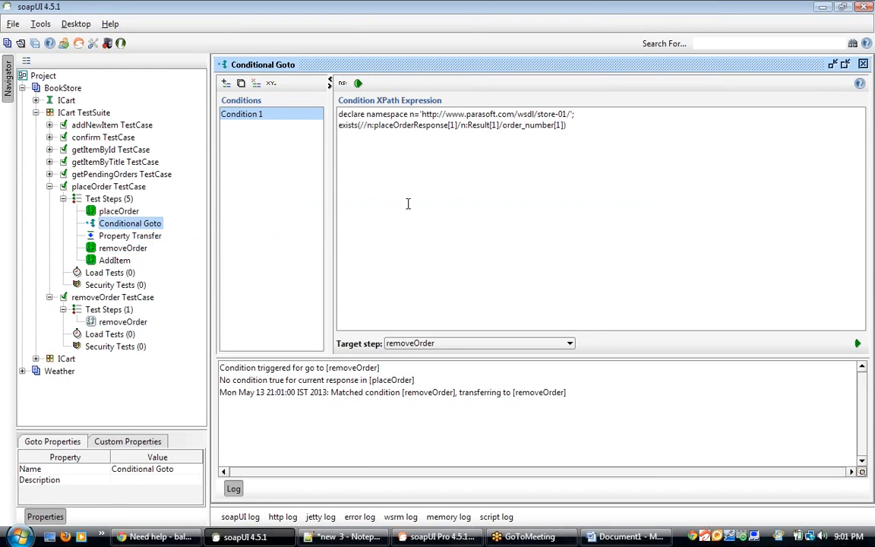